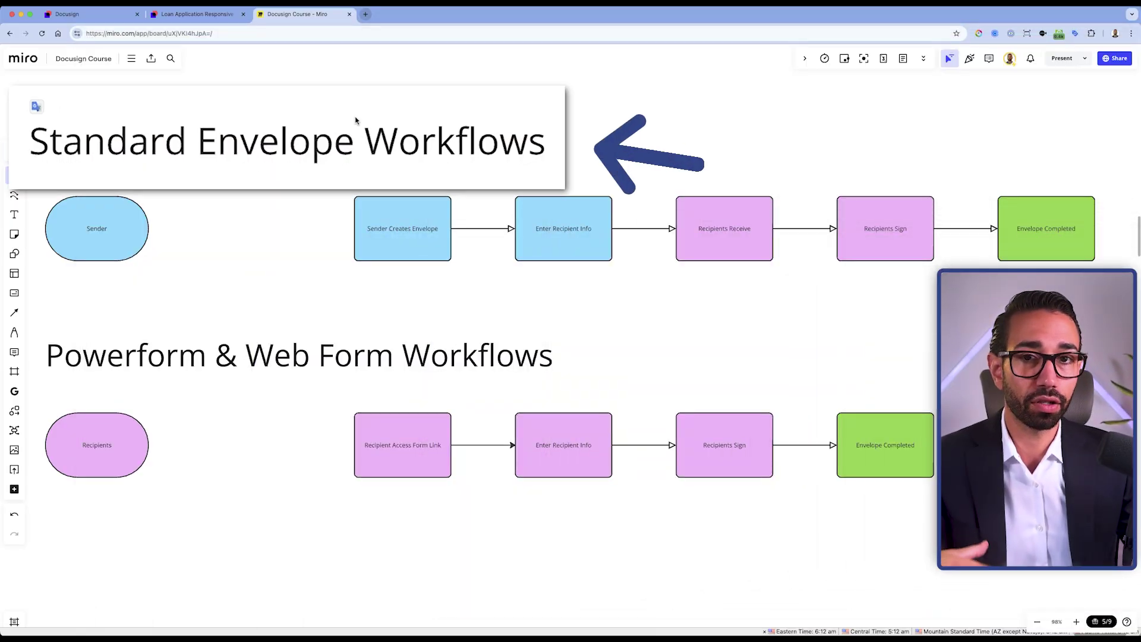
# Inspect the Sender and Recipients Sign steps on the workflow board.
pyautogui.click(110, 220)
pyautogui.click(198, 229)
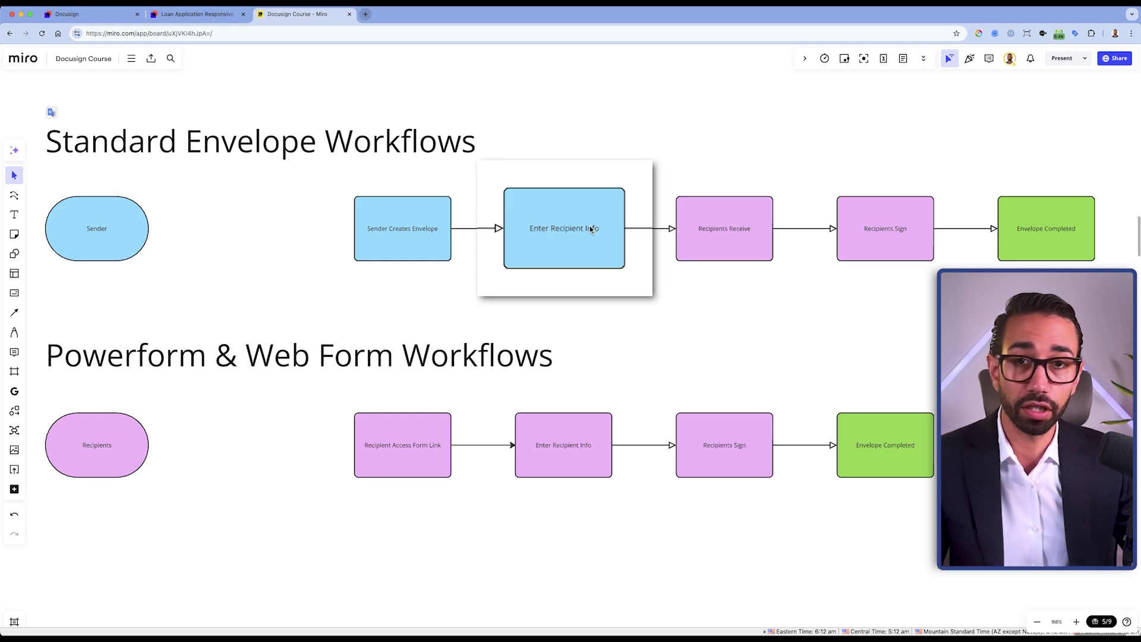
pyautogui.hscroll(5, 589, 230)
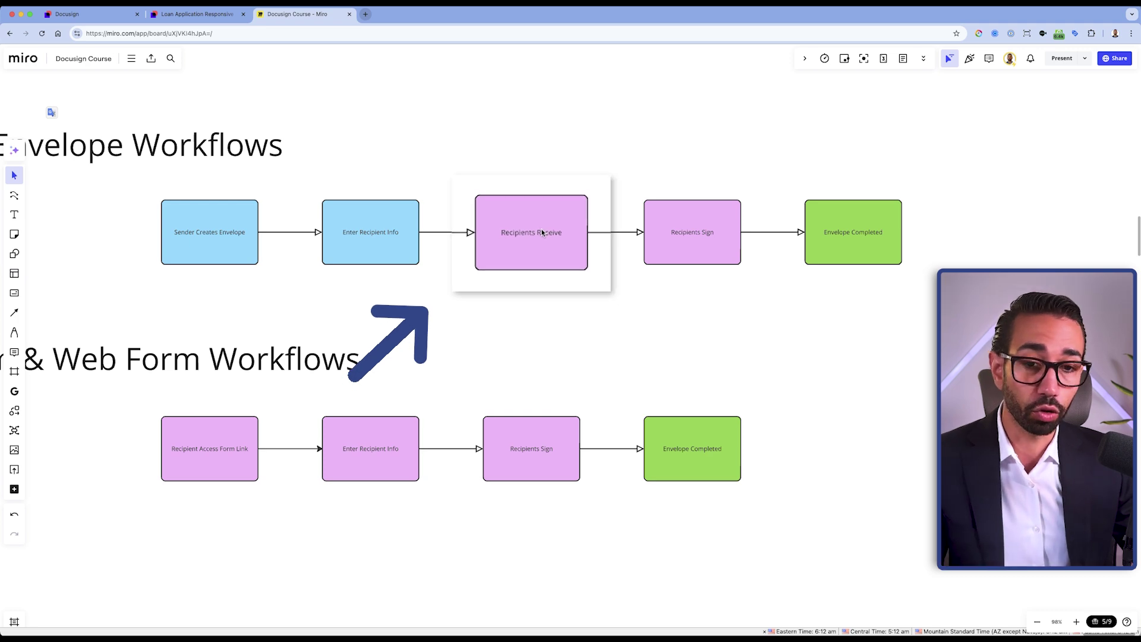
pyautogui.click(691, 241)
pyautogui.click(941, 241)
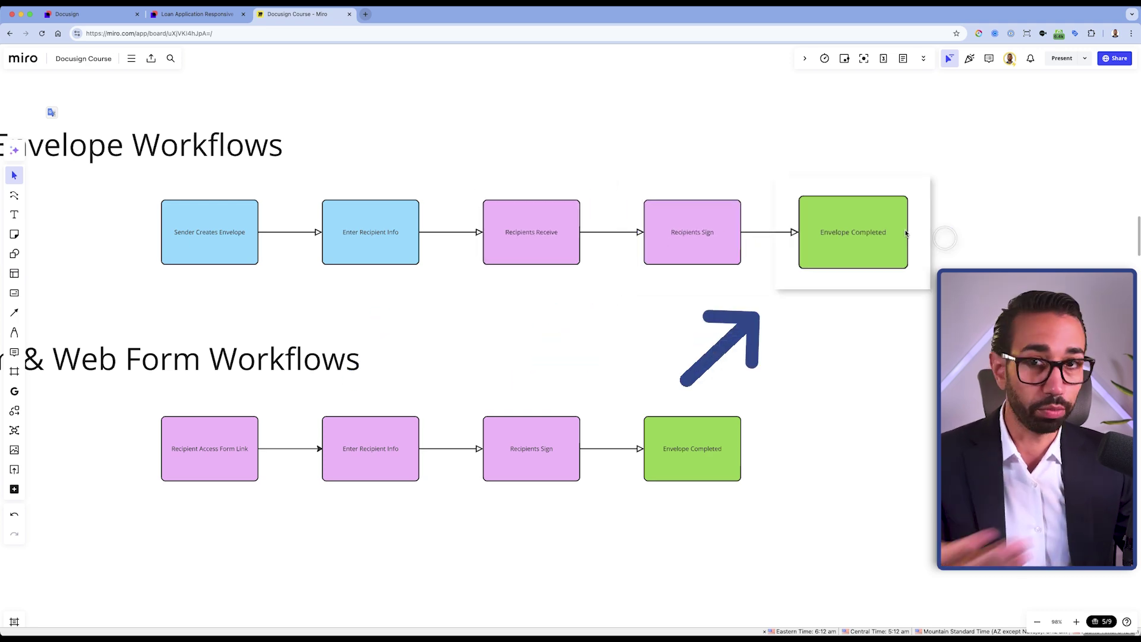
pyautogui.hscroll(-3, 838, 229)
pyautogui.hscroll(-3, 836, 229)
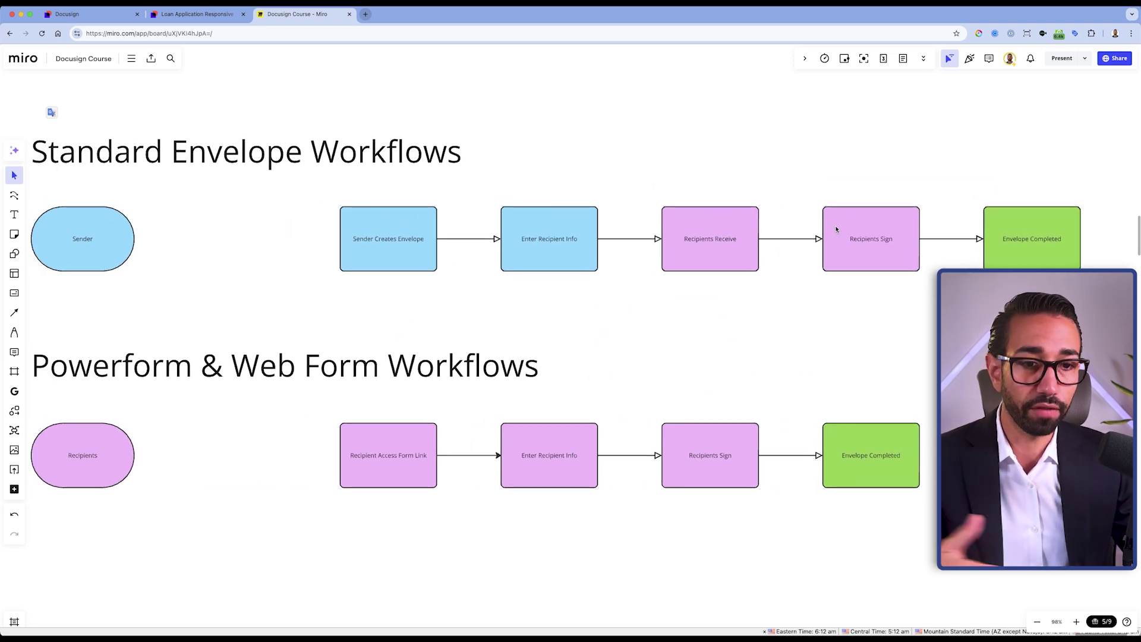
pyautogui.scroll(-4, 515, 182)
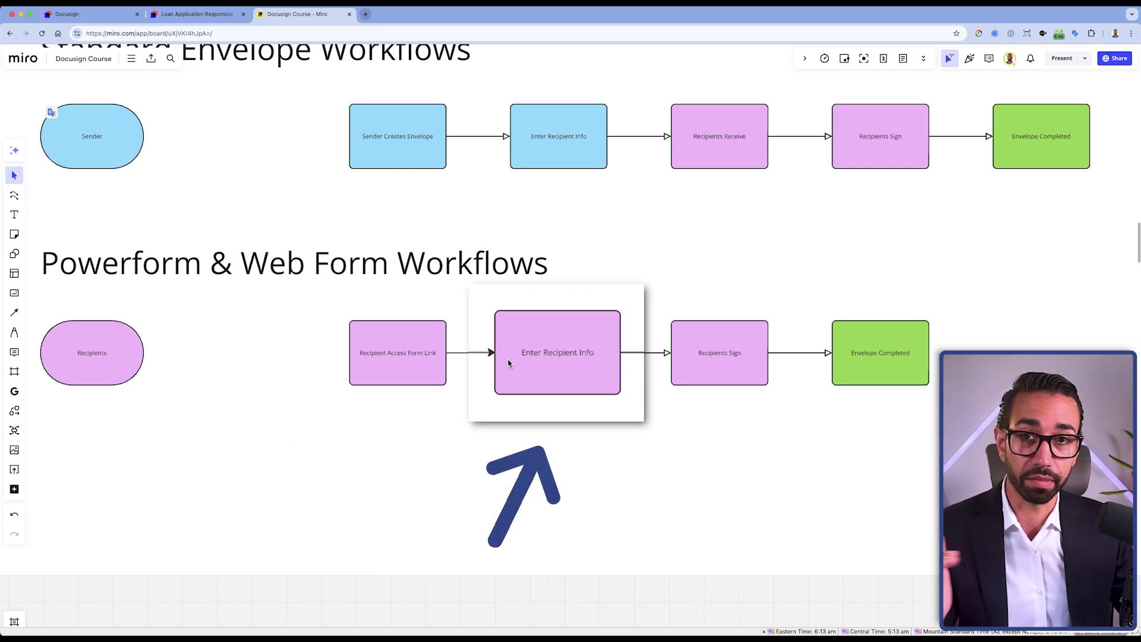
pyautogui.hscroll(2, 521, 379)
pyautogui.hscroll(1, 521, 379)
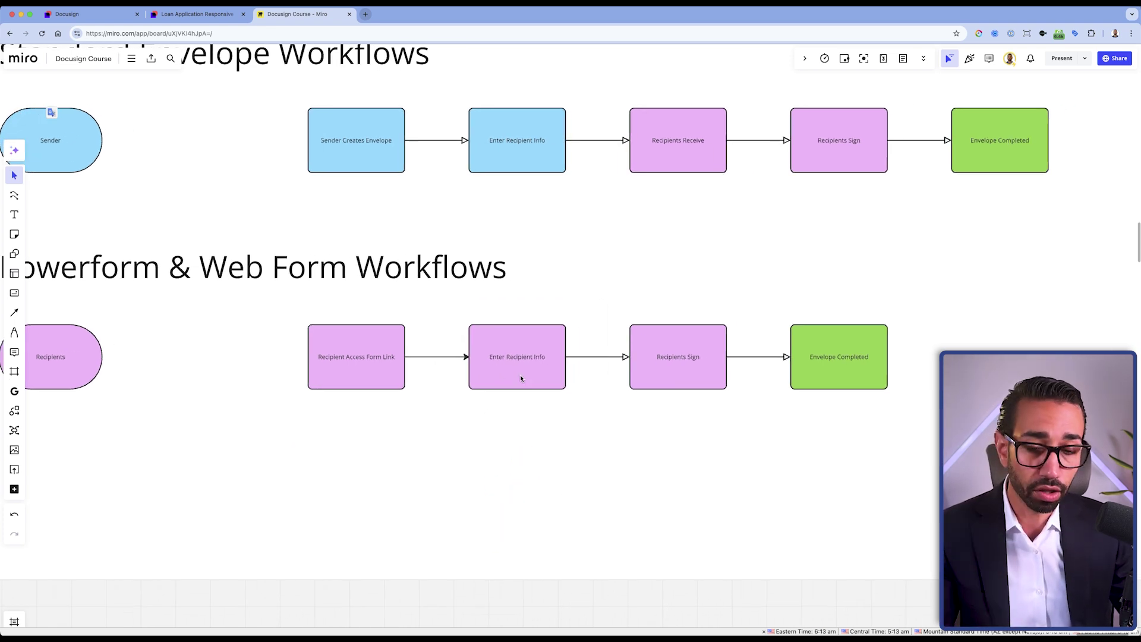
pyautogui.hscroll(2, 596, 365)
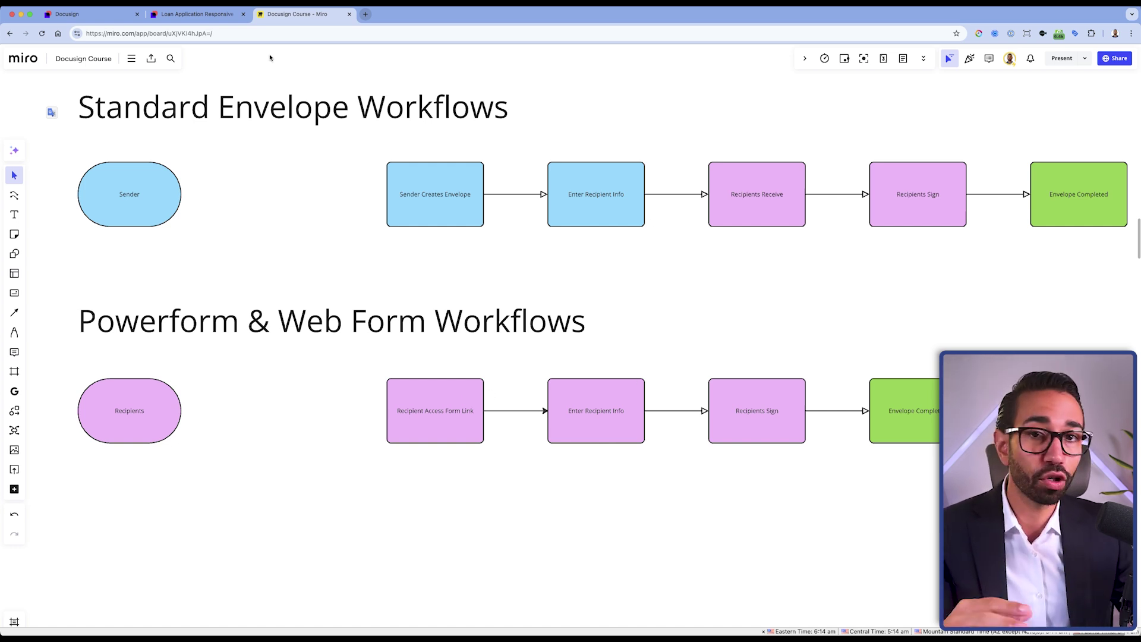
# Review both pages of the Loan Application Responsive PDF, then return to the Add recipients page.
pyautogui.click(202, 15)
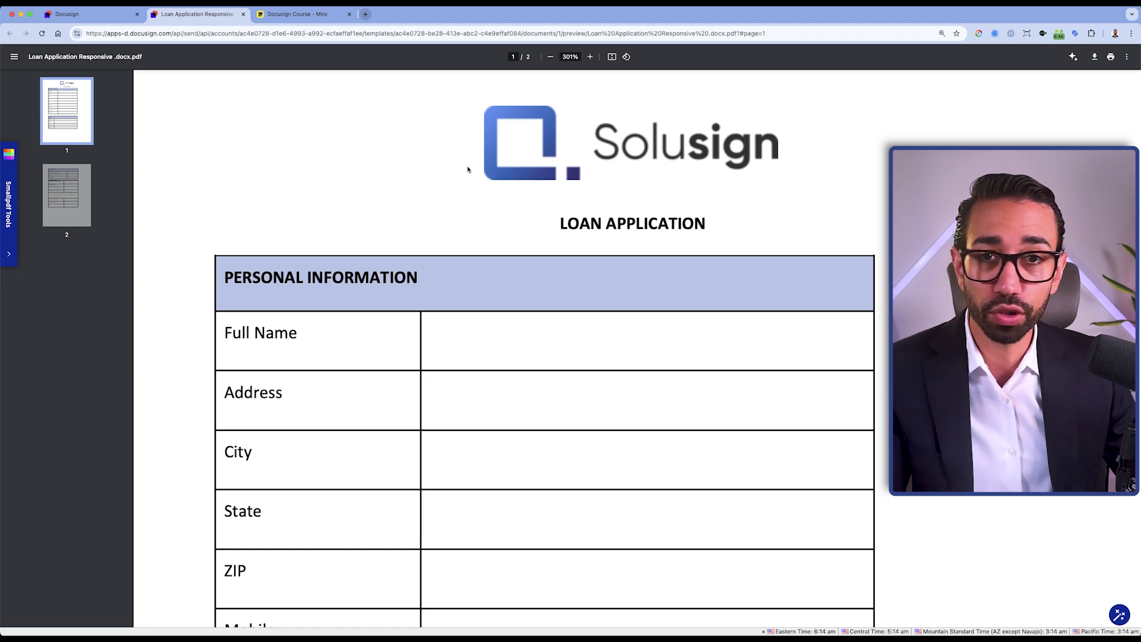
pyautogui.scroll(-15, 449, 289)
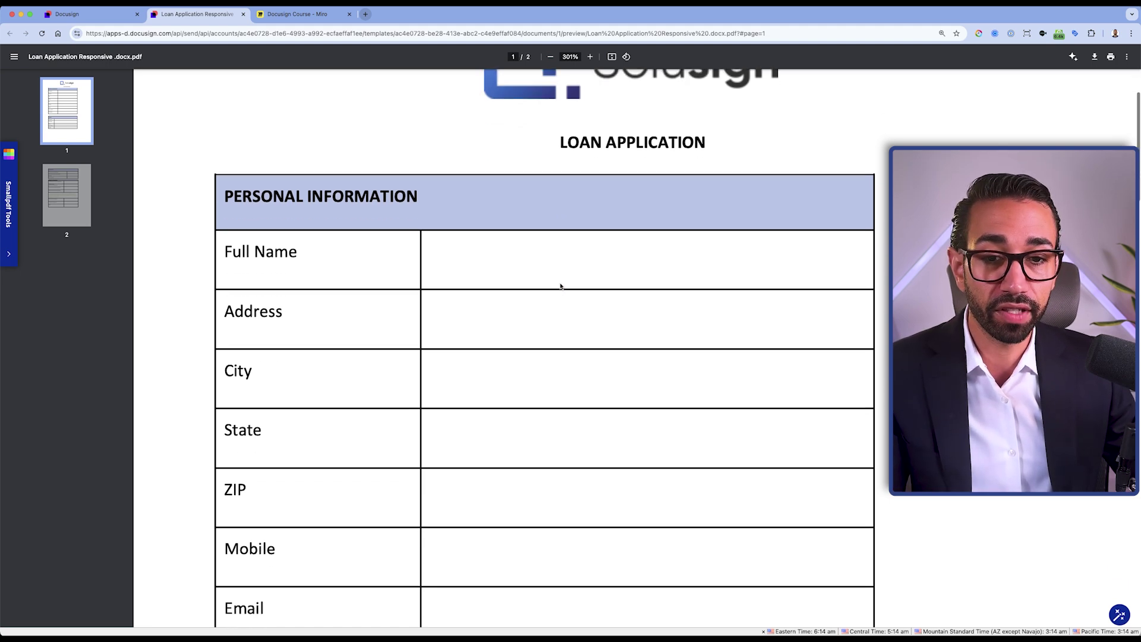
pyautogui.scroll(-12, 448, 288)
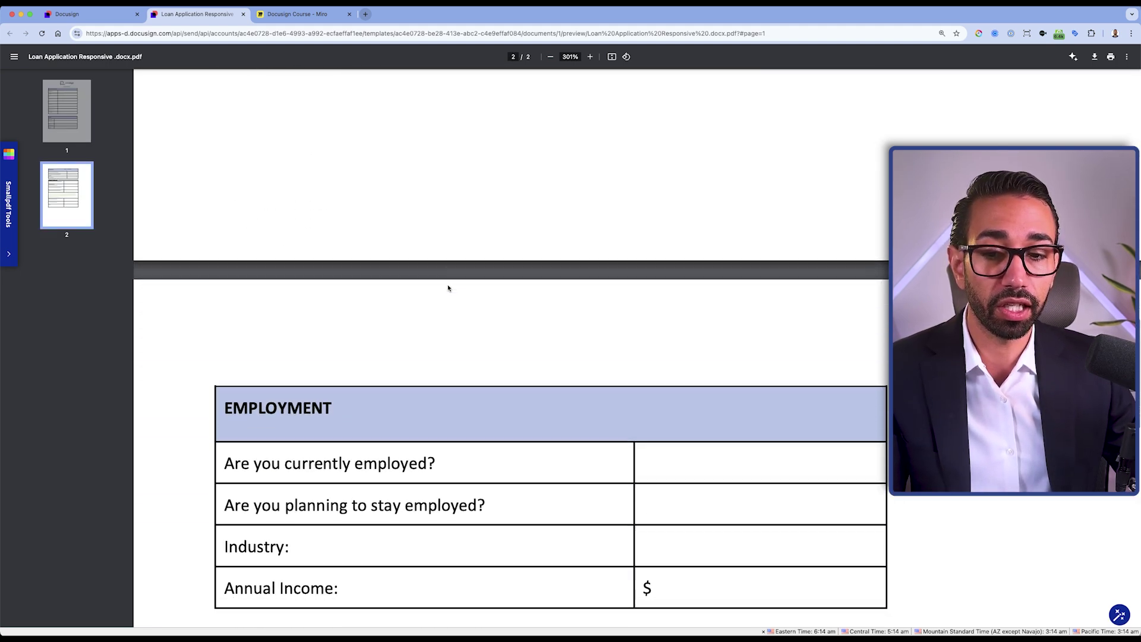
pyautogui.scroll(-2, 448, 288)
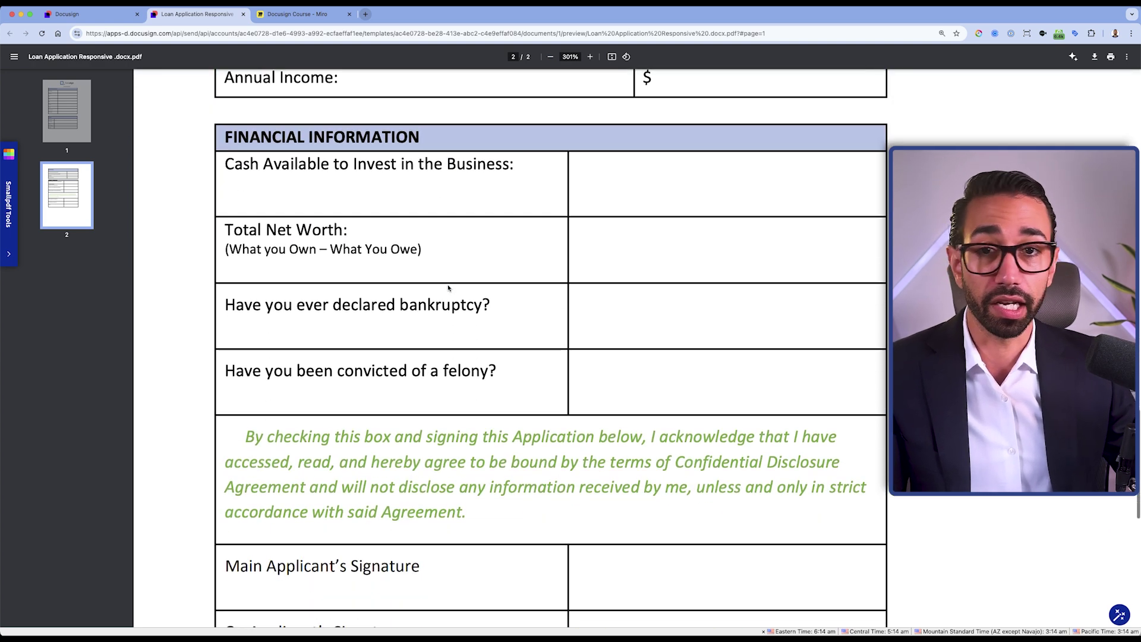
pyautogui.scroll(-5, 448, 288)
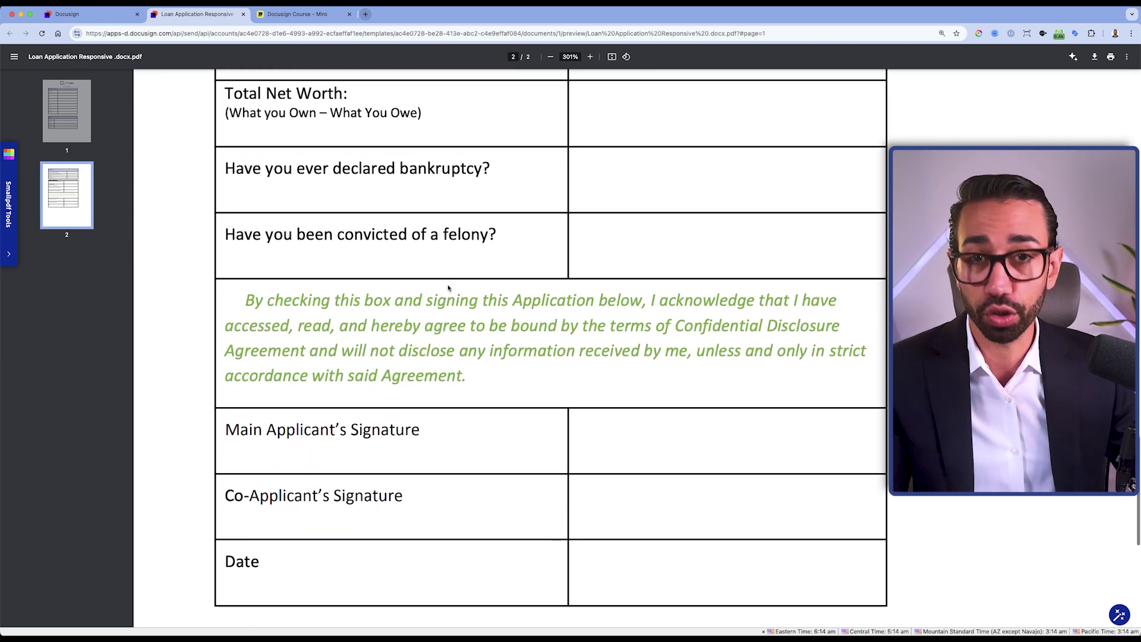
pyautogui.scroll(-12, 544, 271)
pyautogui.scroll(20, 544, 270)
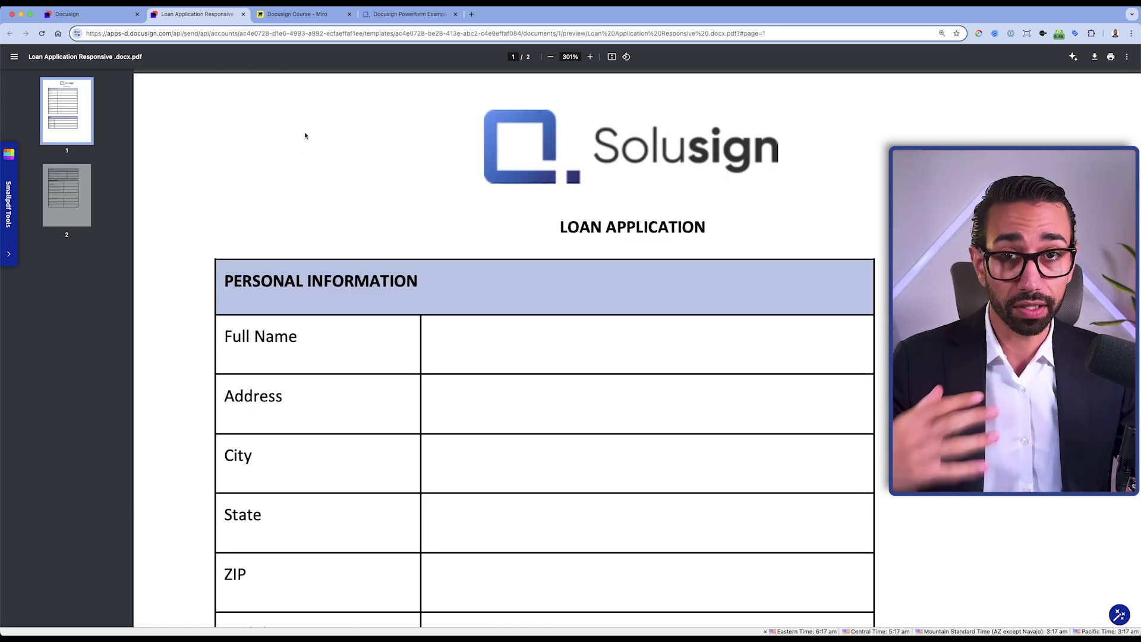
pyautogui.click(92, 19)
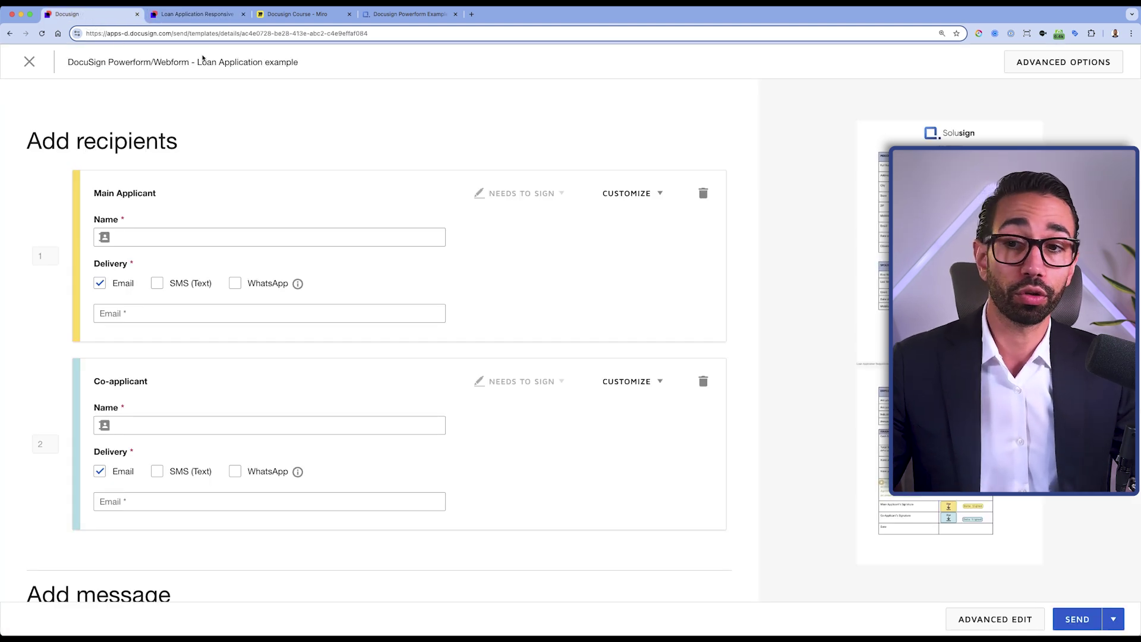
# Start filling in the Main Applicant Name field on the template's recipients page.
pyautogui.click(206, 238)
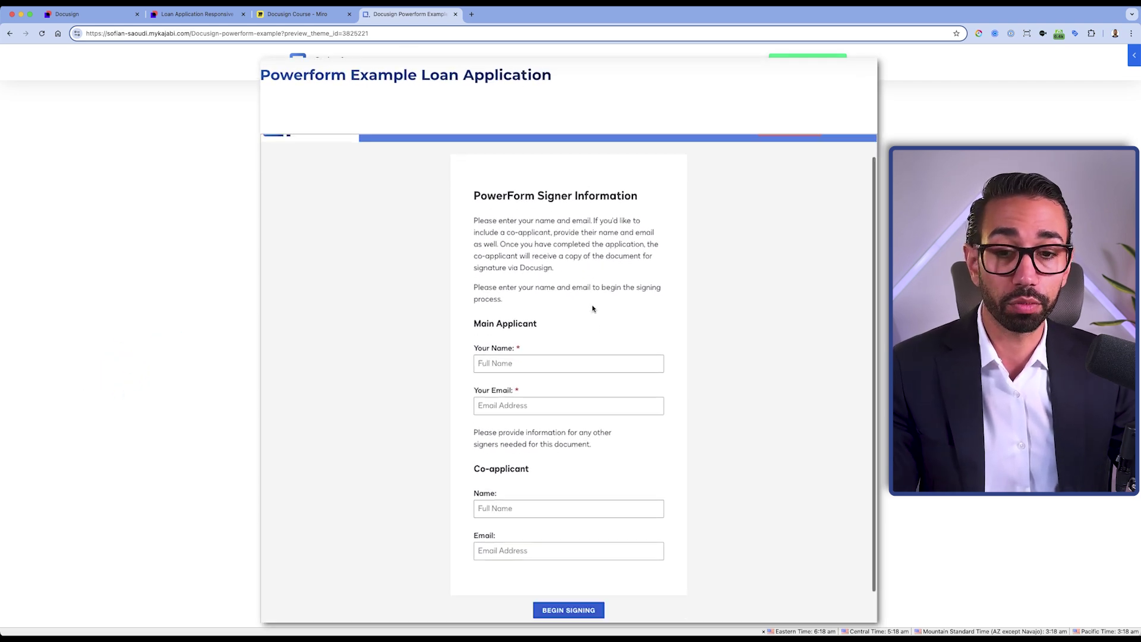
# Fill the main applicant's name and email from the browser's saved autofill entry.
pyautogui.click(546, 368)
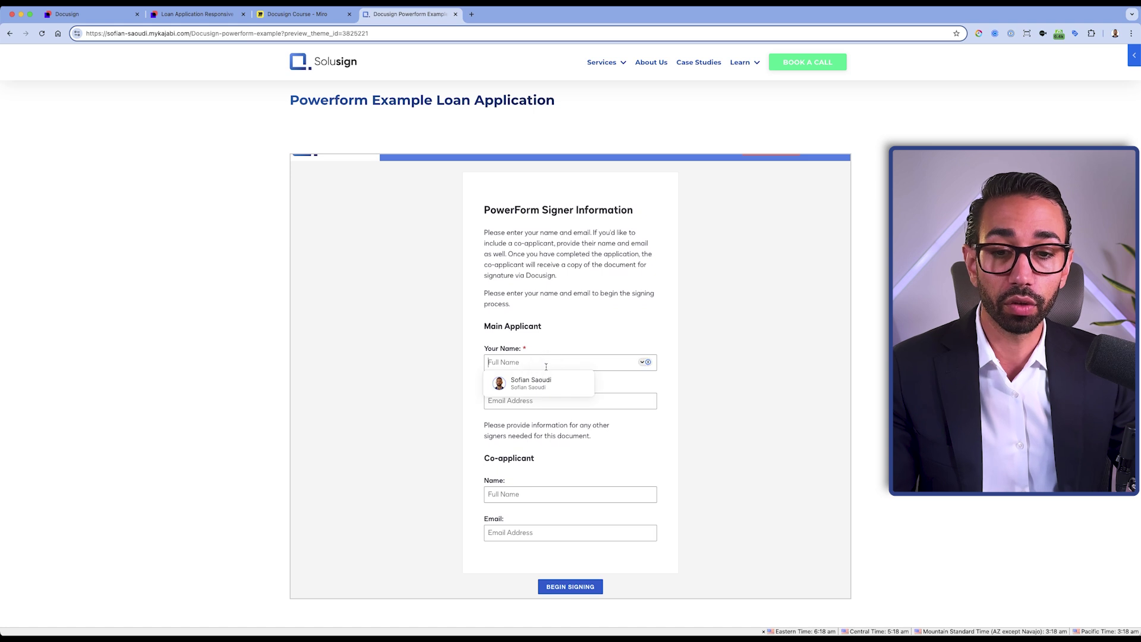
pyautogui.click(514, 385)
pyautogui.scroll(-1, 599, 428)
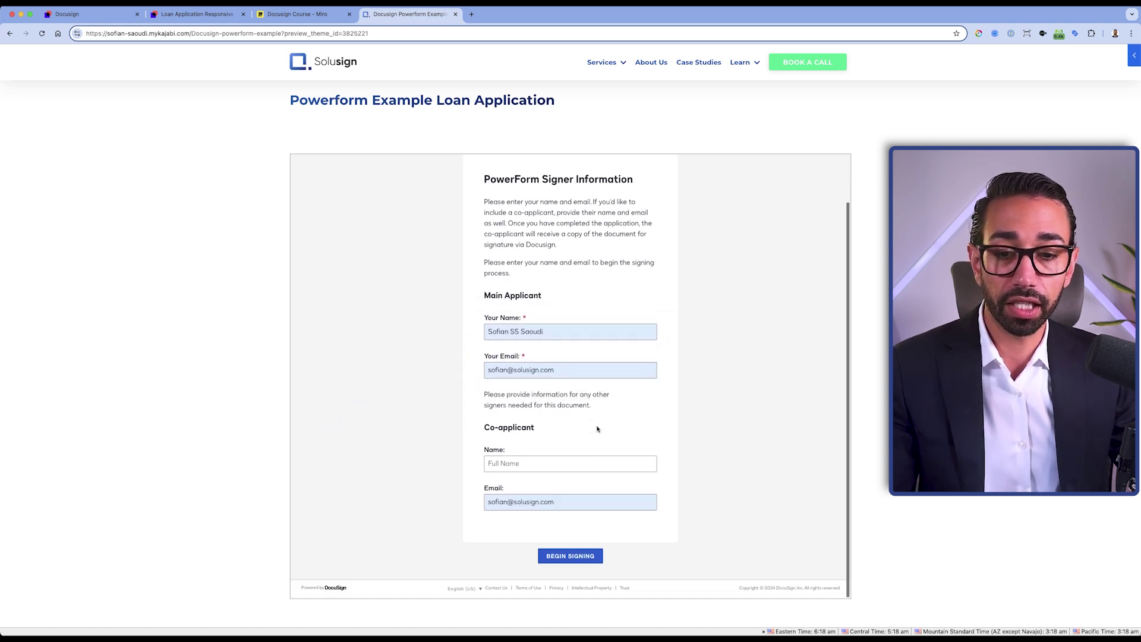
# Enter co-applicant name 'Co applicatn', edit its email, and begin signing.
pyautogui.click(518, 454)
pyautogui.write('C')
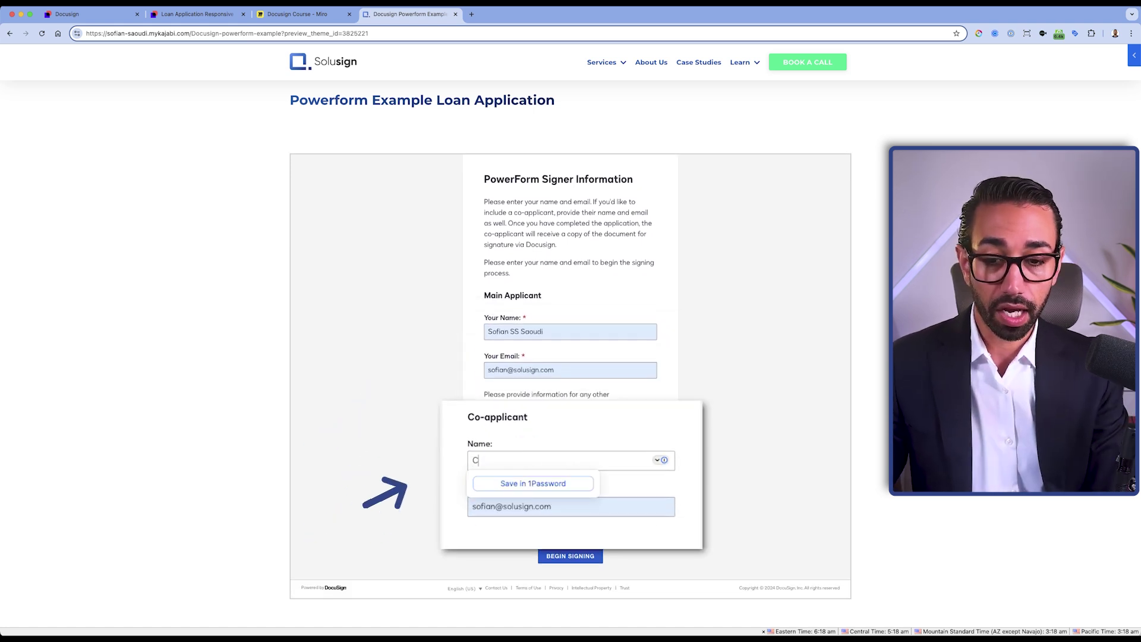
pyautogui.write('o applicatn')
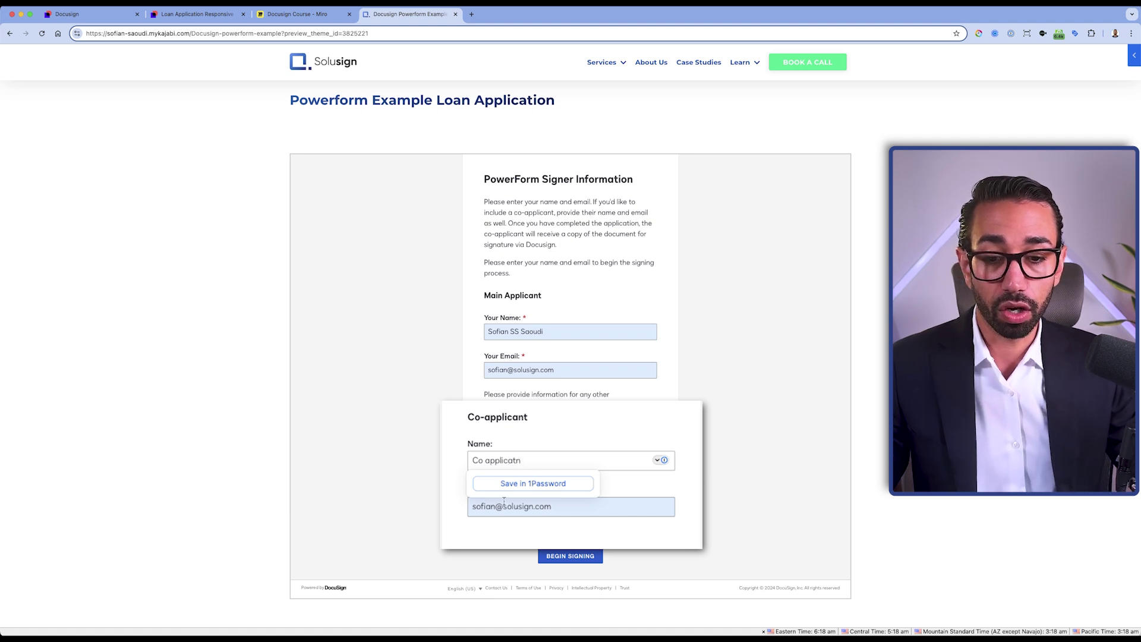
pyautogui.click(506, 504)
pyautogui.write('+sig')
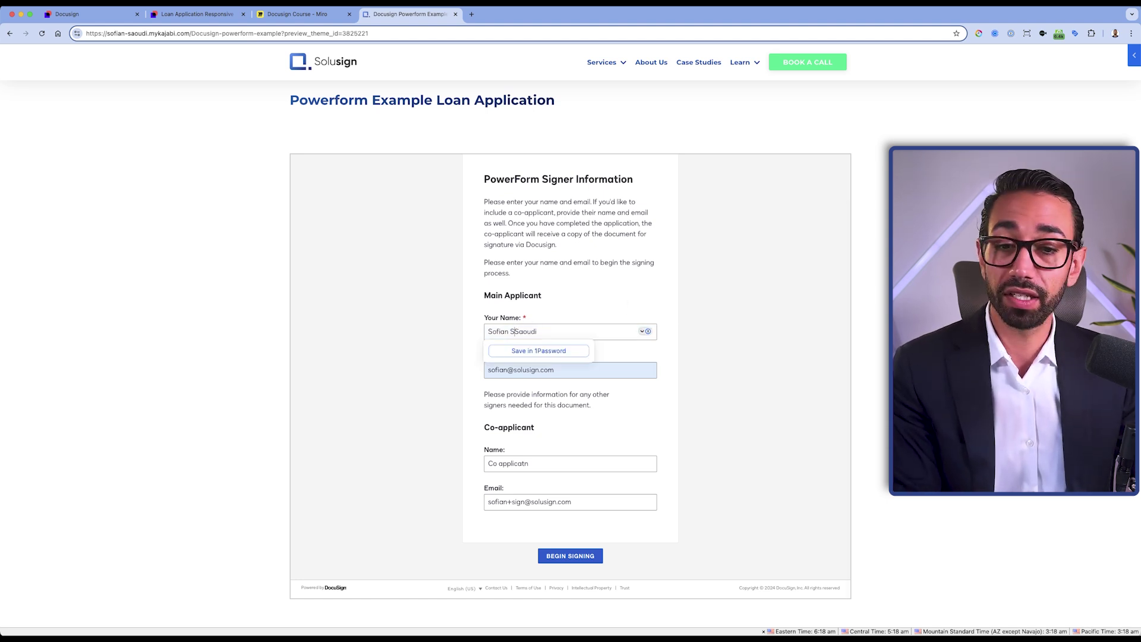
pyautogui.click(756, 367)
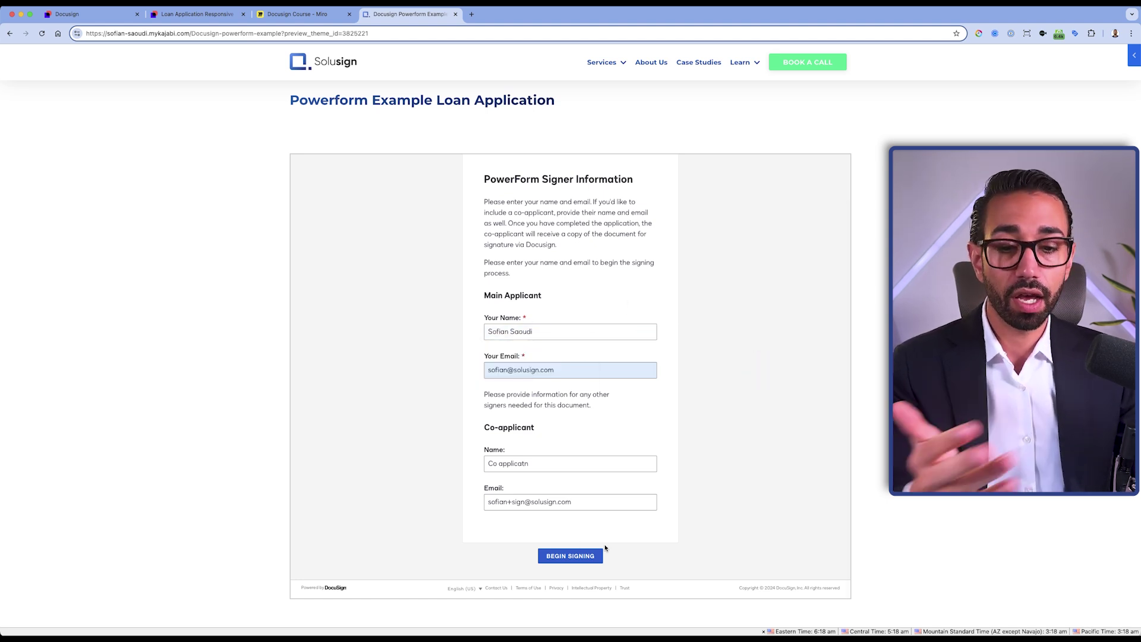
pyautogui.click(569, 557)
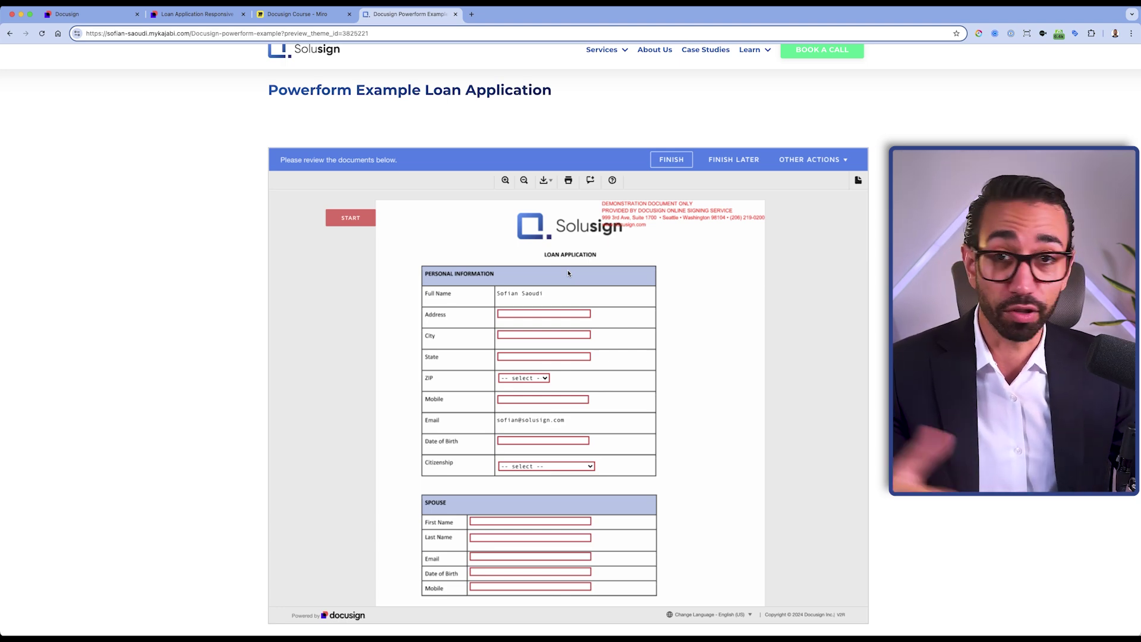
# Scroll slightly through the loaded Loan Application signing view.
pyautogui.scroll(1, 569, 274)
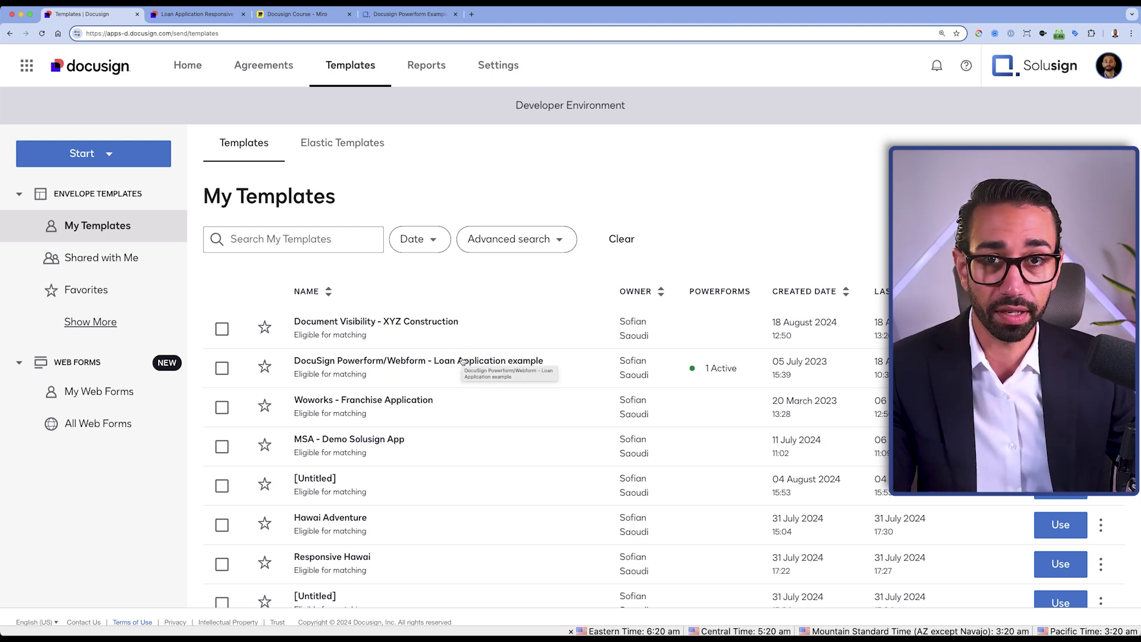
# Open the Loan Application example template and choose Create PowerForm from the MORE menu.
pyautogui.click(463, 361)
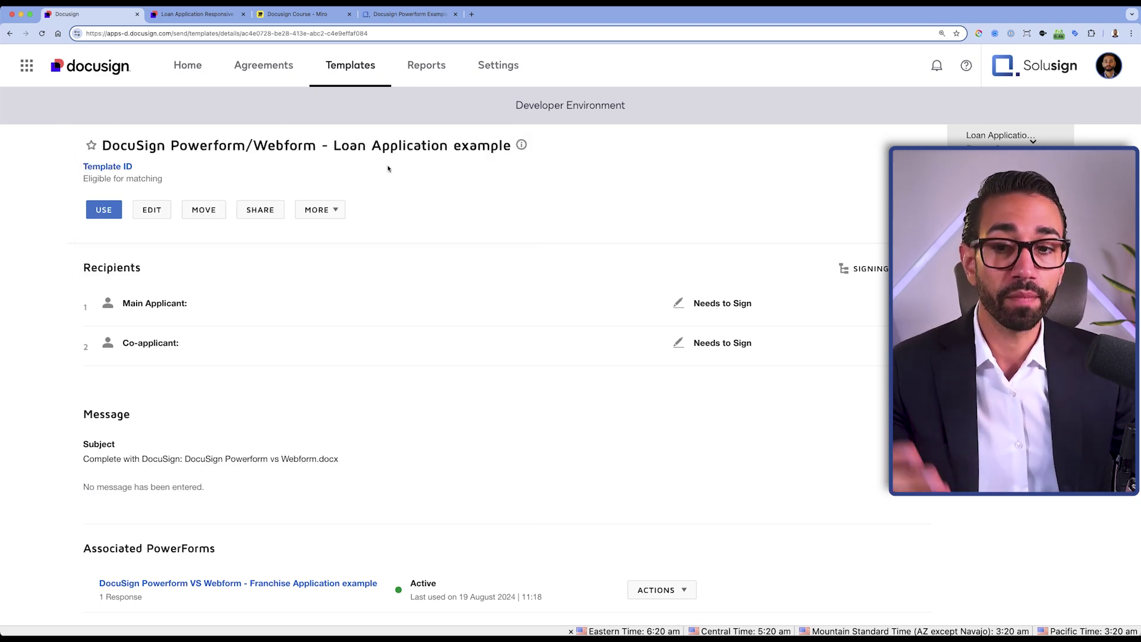
pyautogui.click(331, 210)
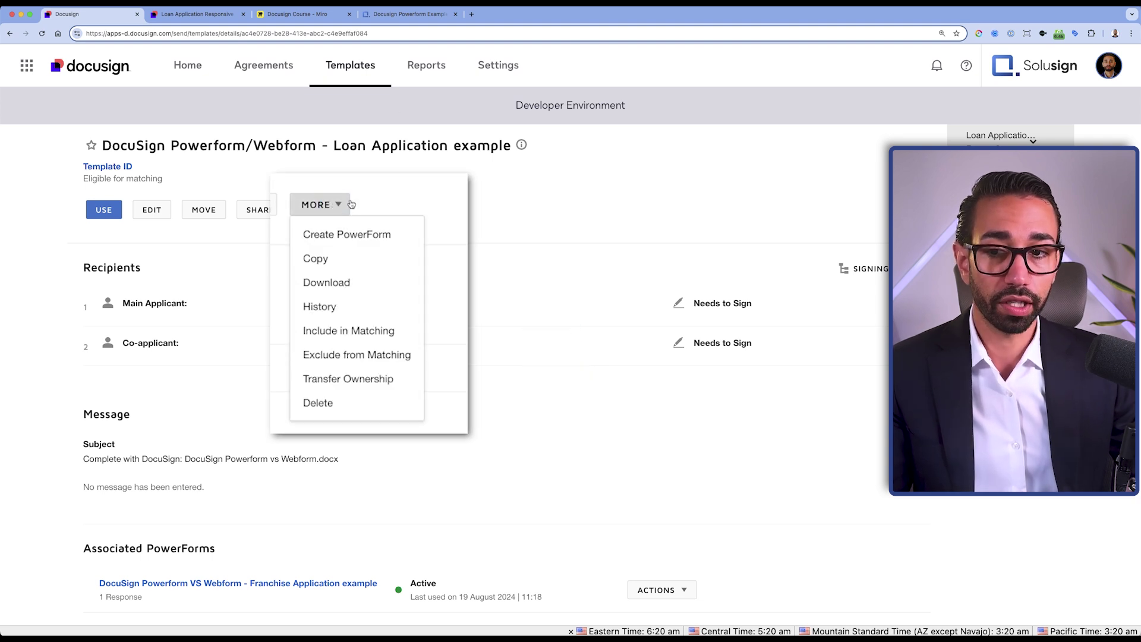
pyautogui.click(360, 238)
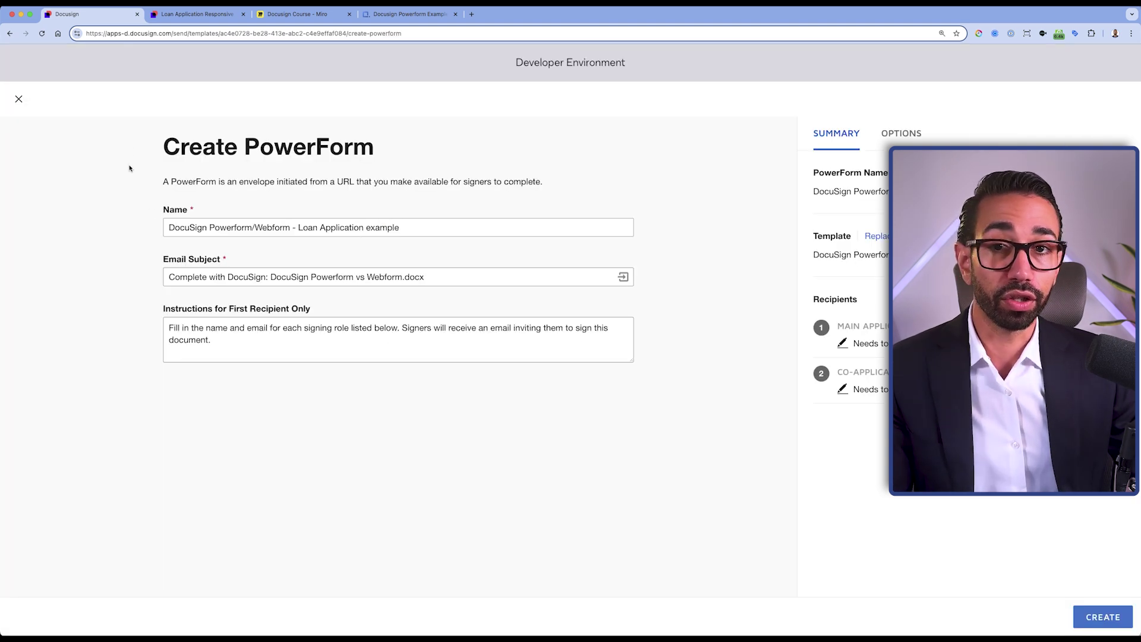
# Clear the existing PowerForm name and select the first-recipient instructions text.
pyautogui.moveTo(171, 227); pyautogui.dragTo(420, 227)
pyautogui.click(432, 227)
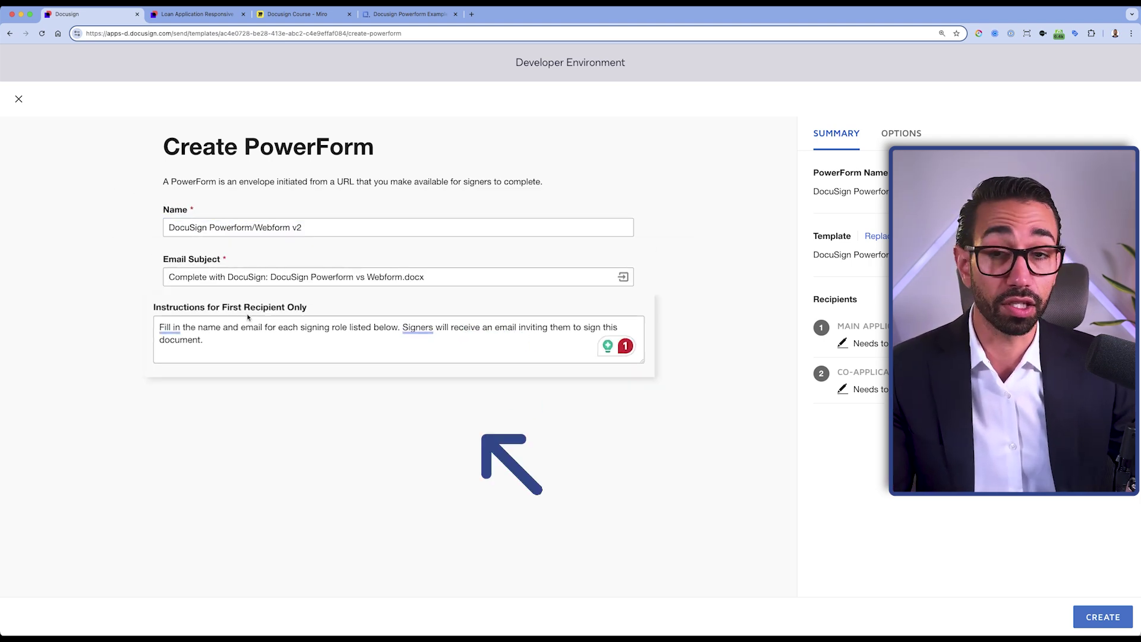
pyautogui.tripleClick(220, 337)
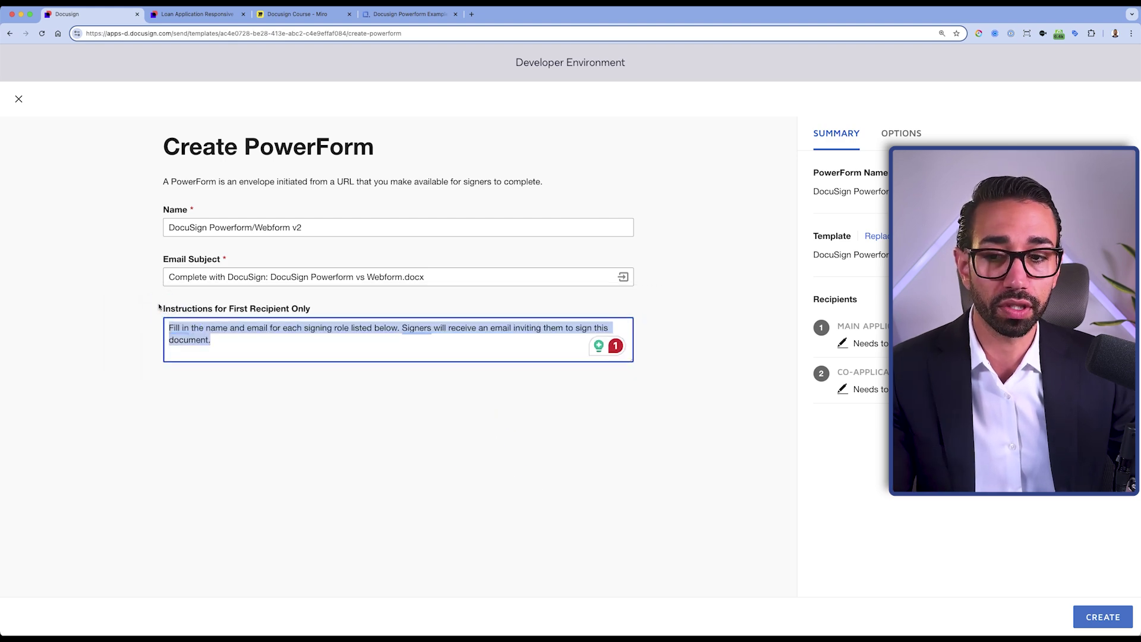
# Compare the signer instructions with the Solusign page, then show the PowerForm Options.
pyautogui.click(410, 14)
pyautogui.moveTo(456, 255)
pyautogui.mouseDown()
pyautogui.moveTo(563, 296)
pyautogui.moveTo(576, 315)
pyautogui.moveTo(474, 257)
pyautogui.mouseUp()
pyautogui.click(475, 259)
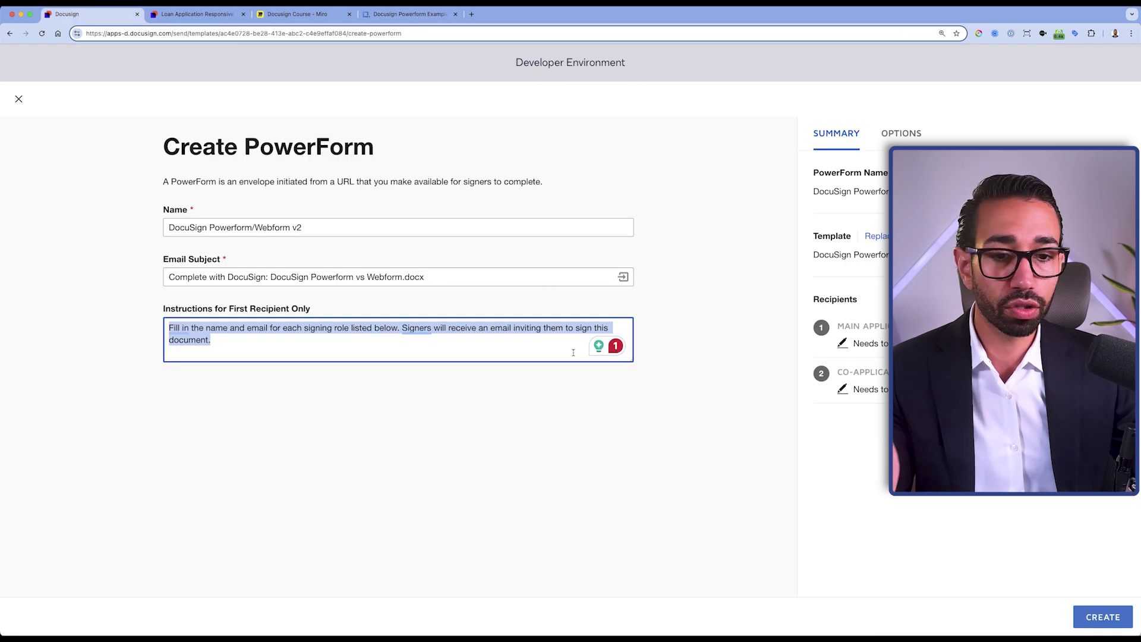
pyautogui.click(654, 363)
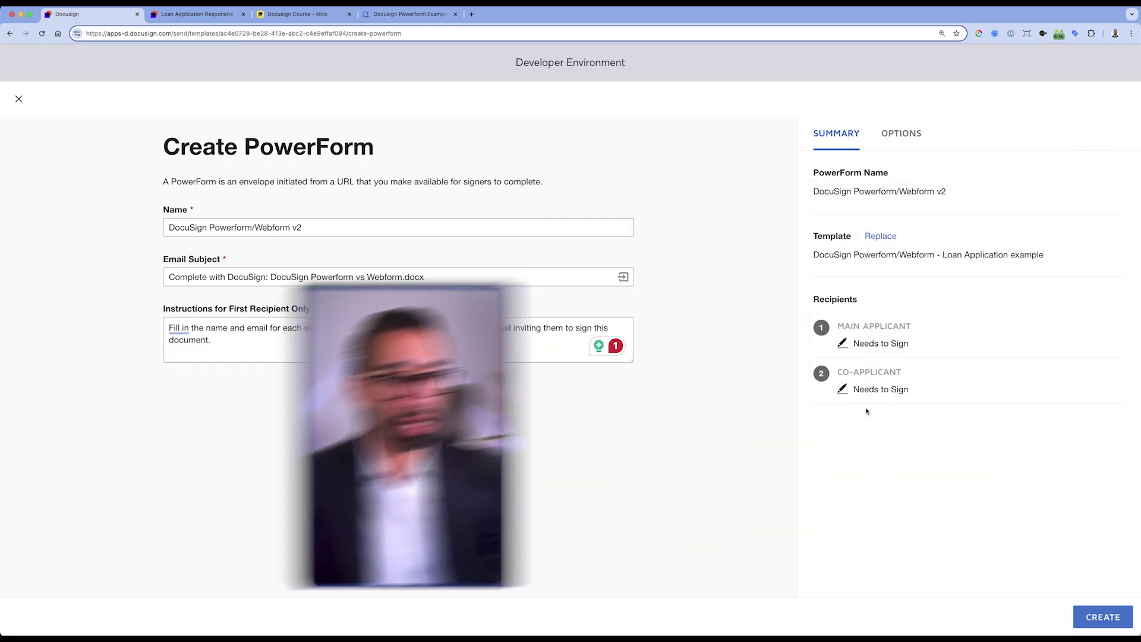
pyautogui.click(901, 133)
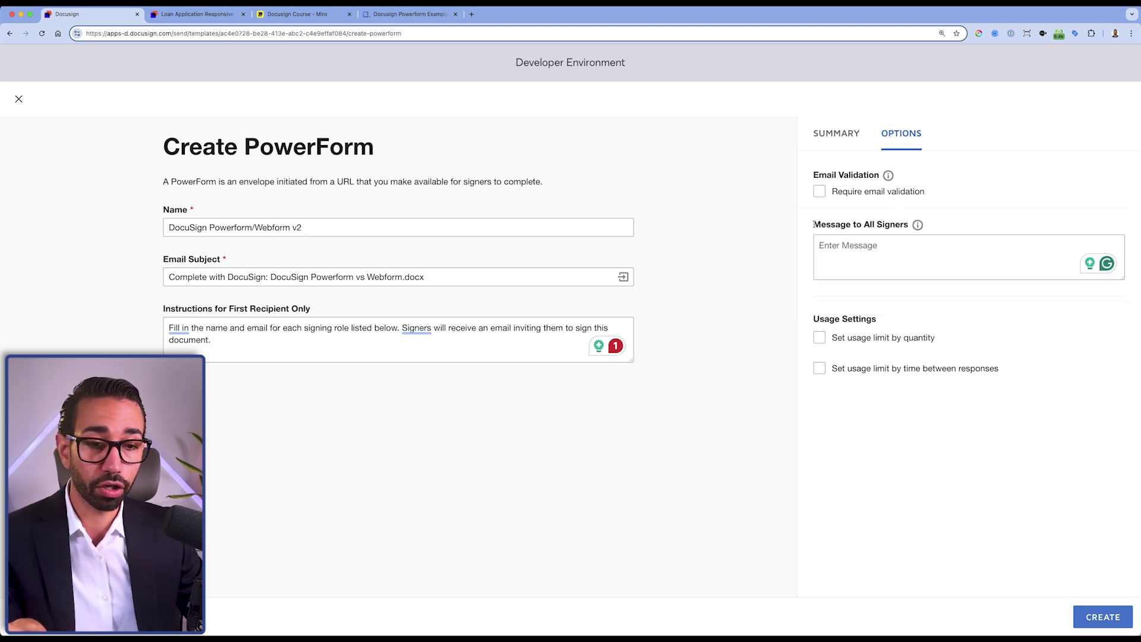
pyautogui.scroll(-1, 843, 239)
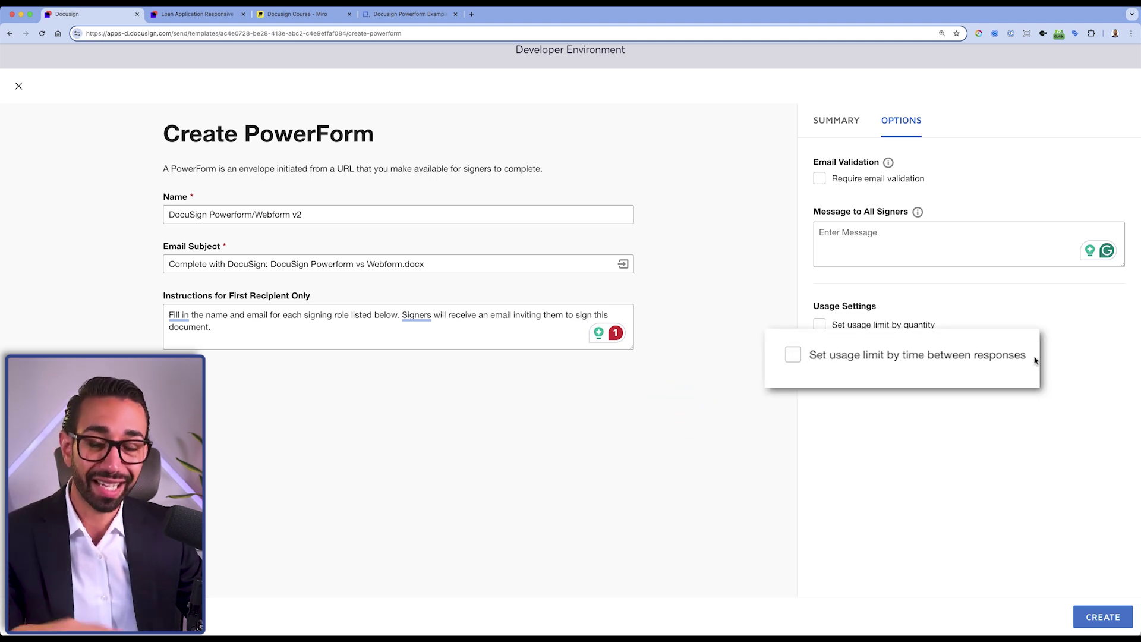
pyautogui.click(819, 354)
pyautogui.click(874, 400)
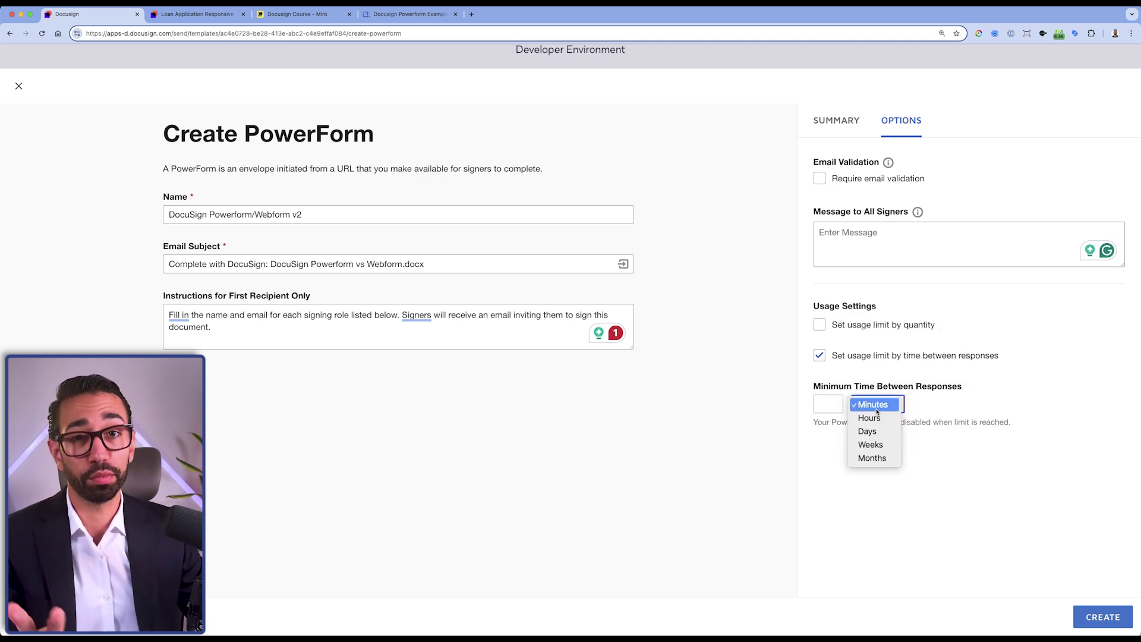
pyautogui.click(800, 388)
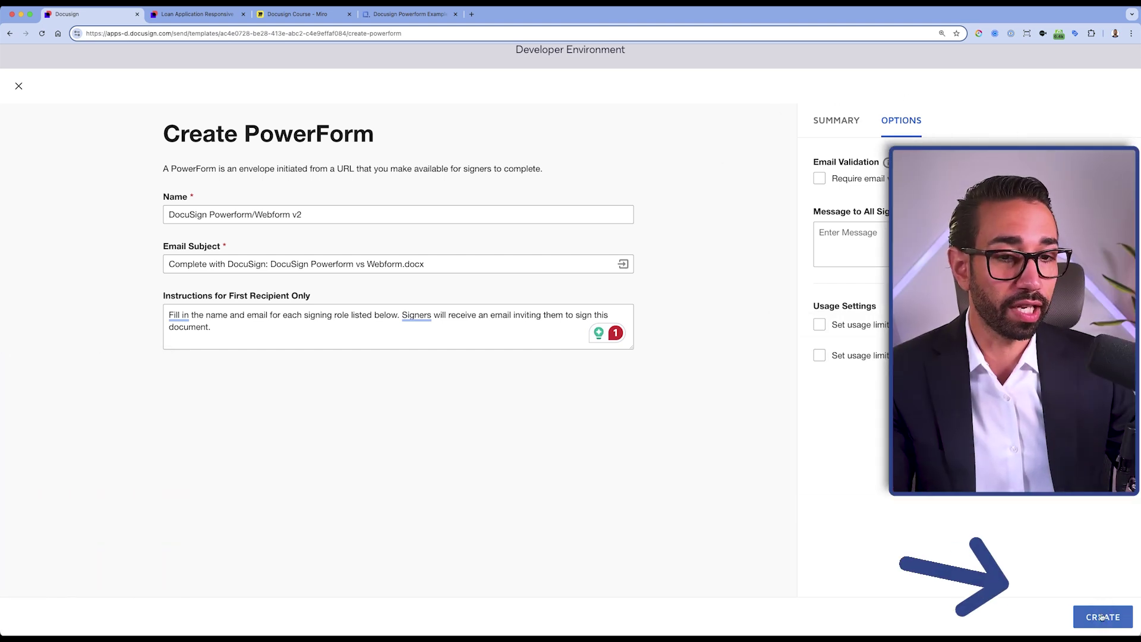
pyautogui.click(1101, 617)
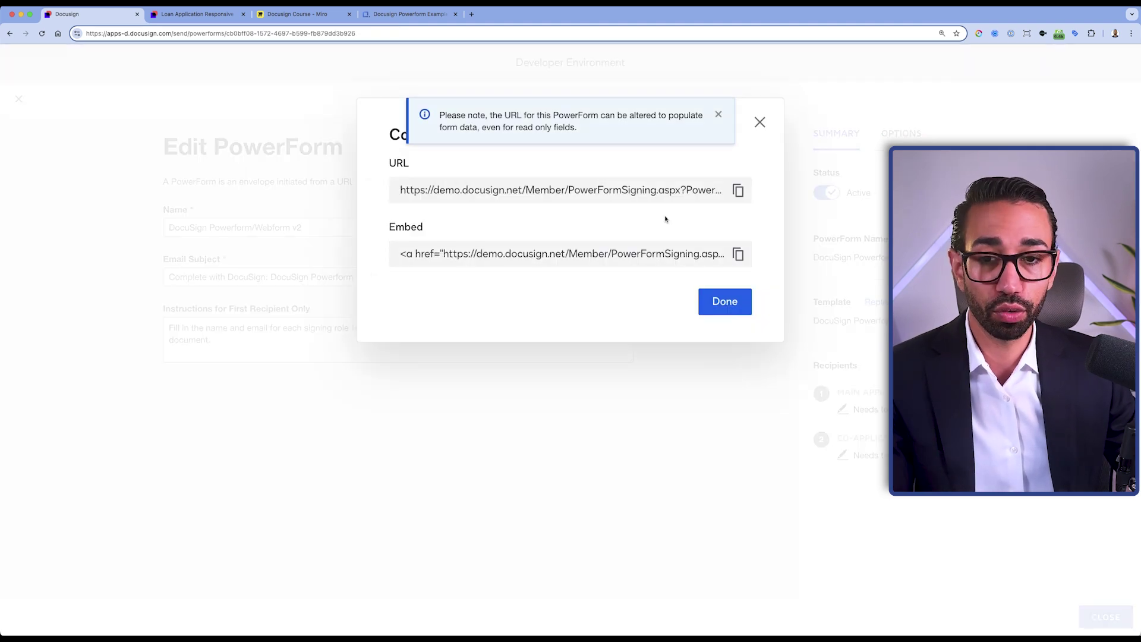
# Dismiss the URL note and copy the v2 PowerForm's signing URL to the clipboard.
pyautogui.click(719, 114)
pyautogui.click(472, 188)
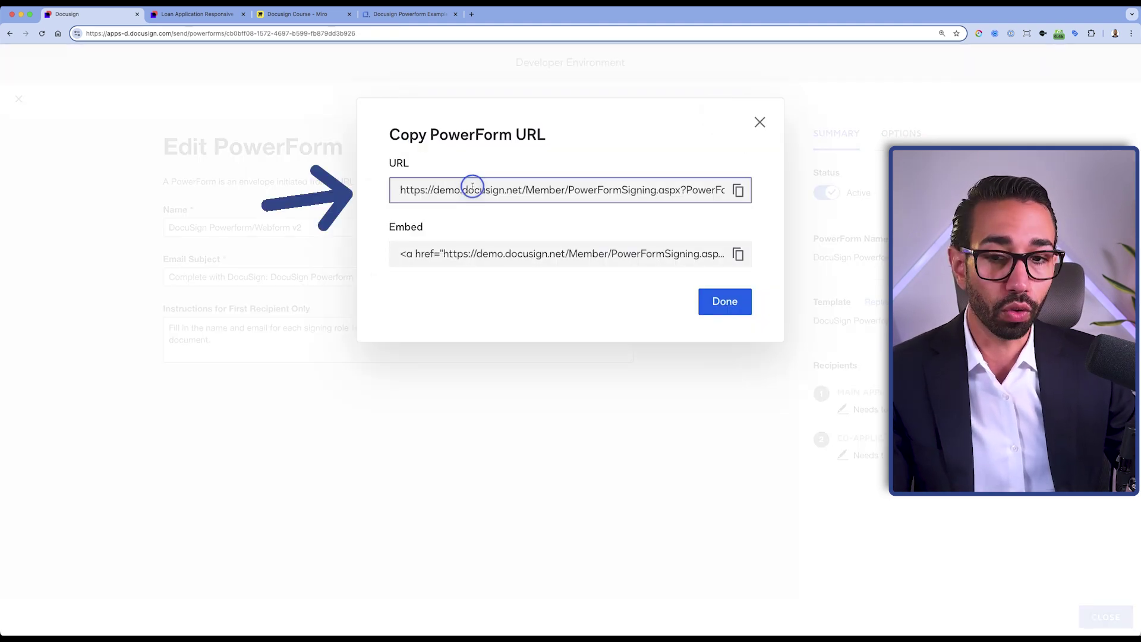
pyautogui.click(738, 191)
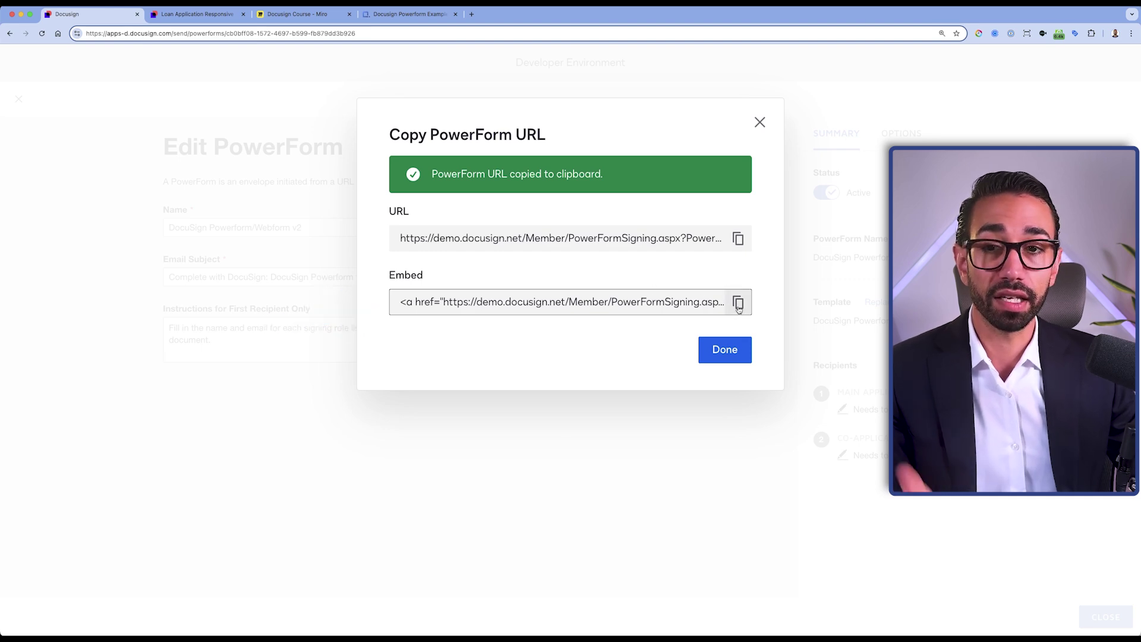
pyautogui.click(404, 14)
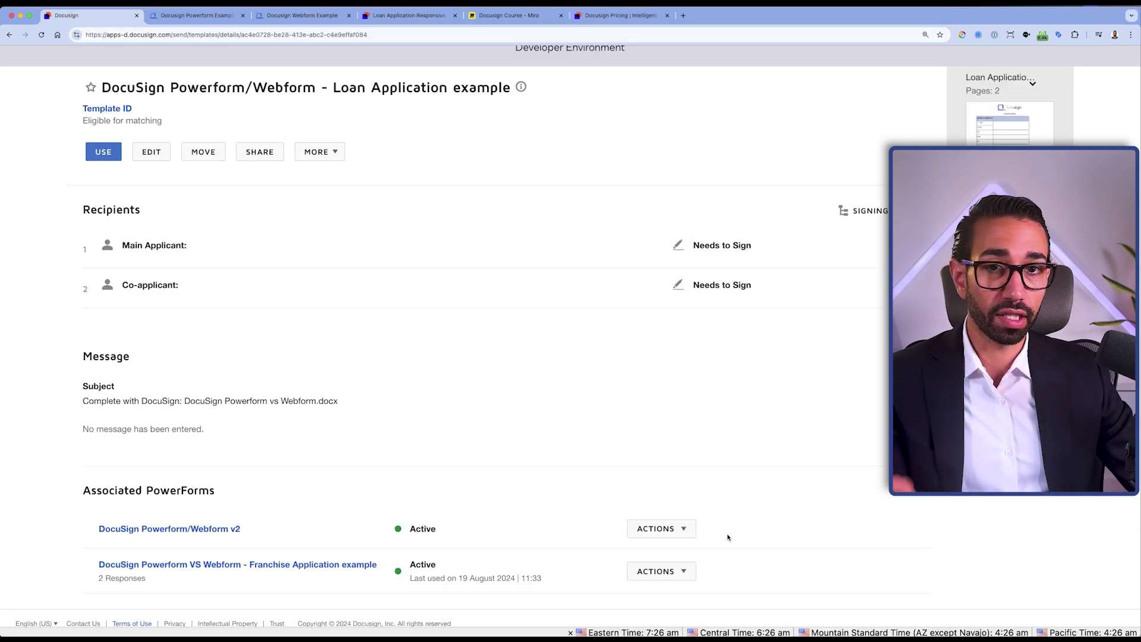
# Try Change Sender on the Franchise Application PowerForm, then open the full PowerForms list.
pyautogui.click(666, 571)
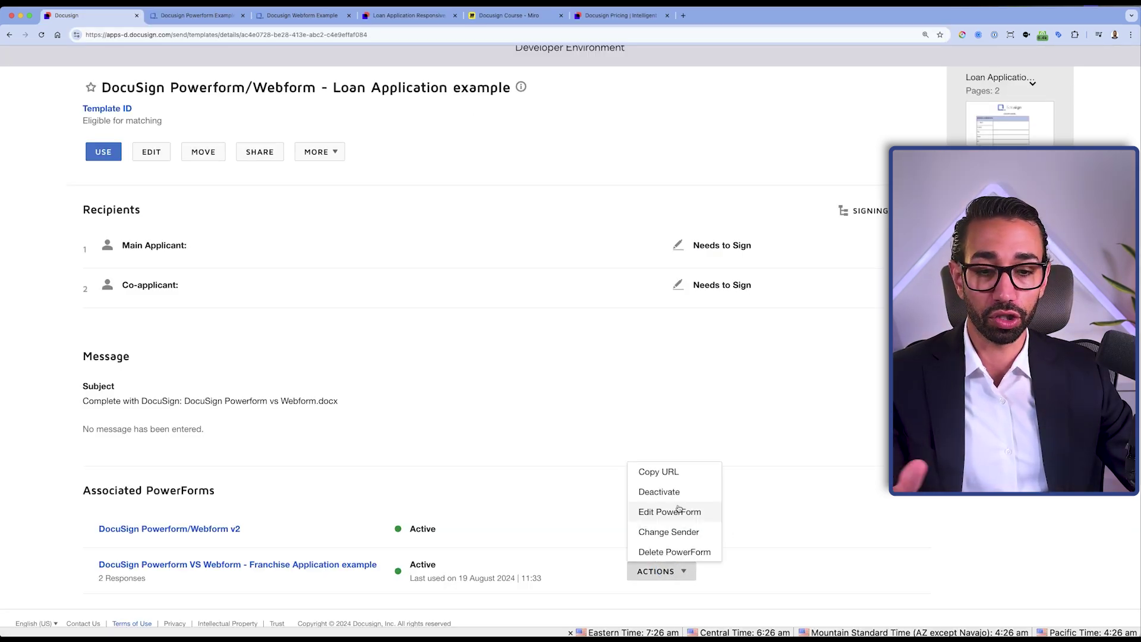
pyautogui.click(666, 530)
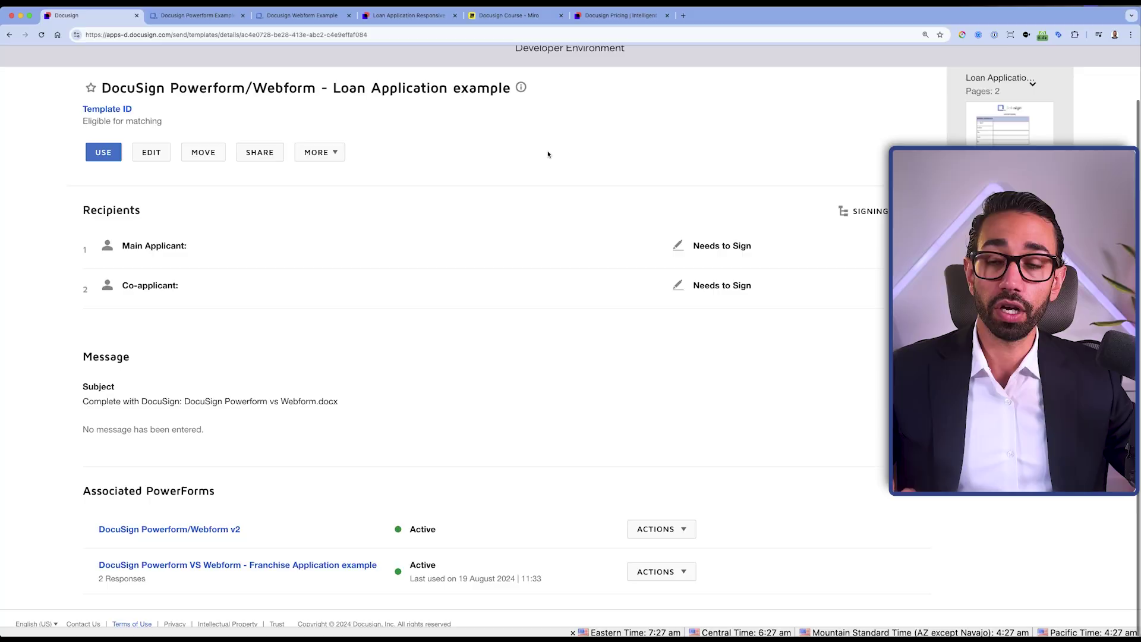
pyautogui.scroll(2, 548, 153)
pyautogui.click(256, 69)
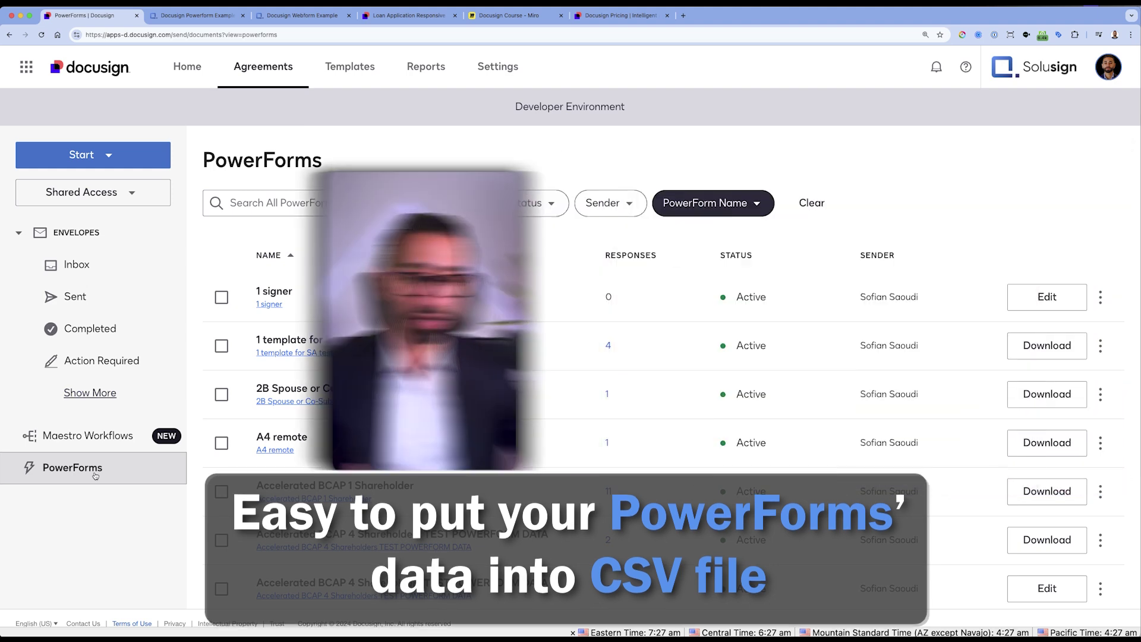
# Download the response data for the ACH only PowerForm.
pyautogui.scroll(-3, 459, 461)
pyautogui.scroll(2, 459, 461)
pyautogui.scroll(-2, 536, 451)
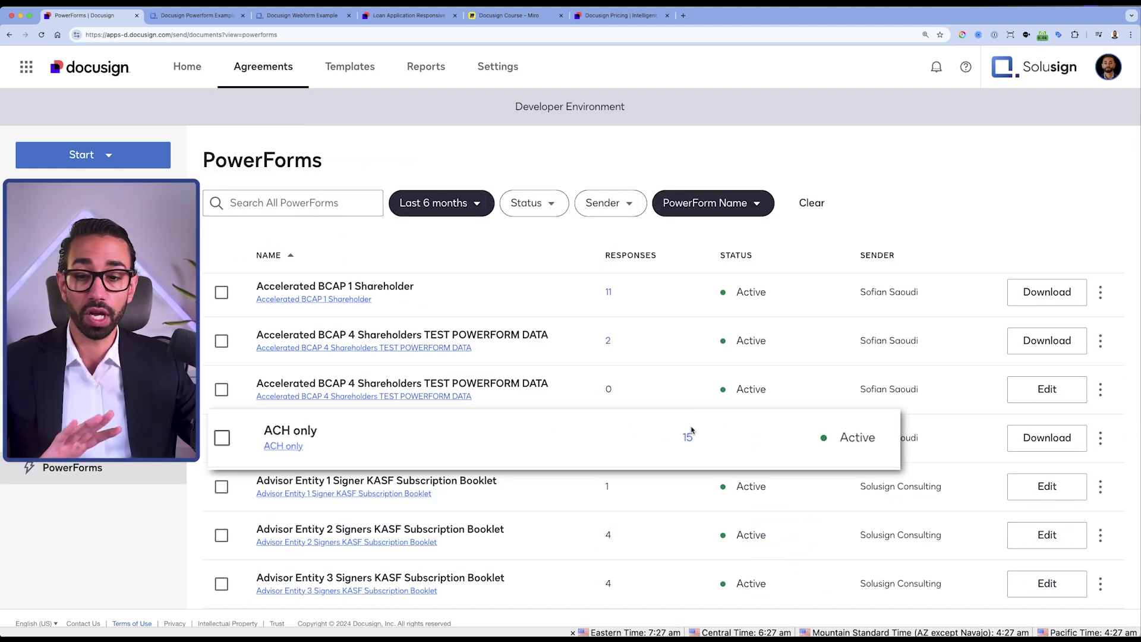
pyautogui.click(1039, 438)
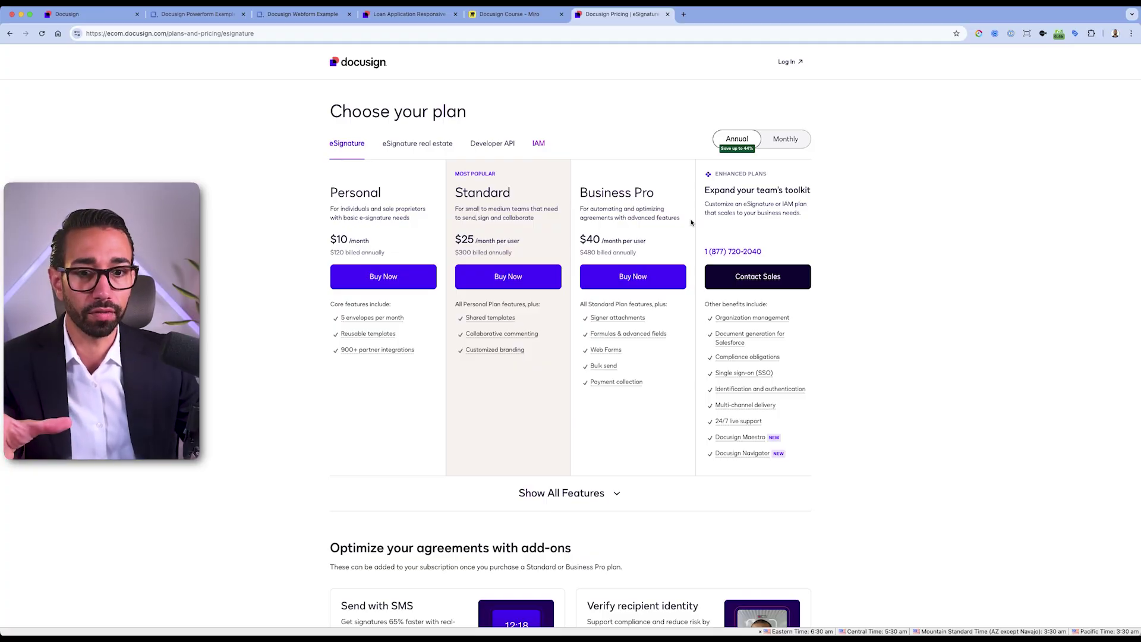
# Highlight the Business Pro plan name and switch to the IAM pricing plans.
pyautogui.moveTo(579, 192); pyautogui.dragTo(655, 192)
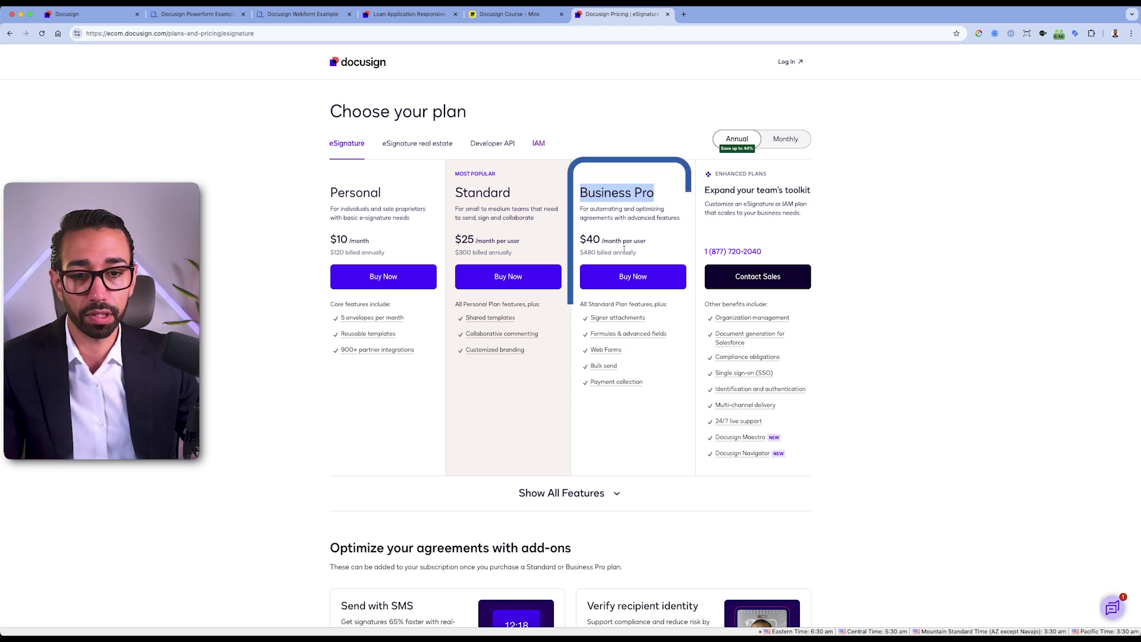
pyautogui.click(536, 143)
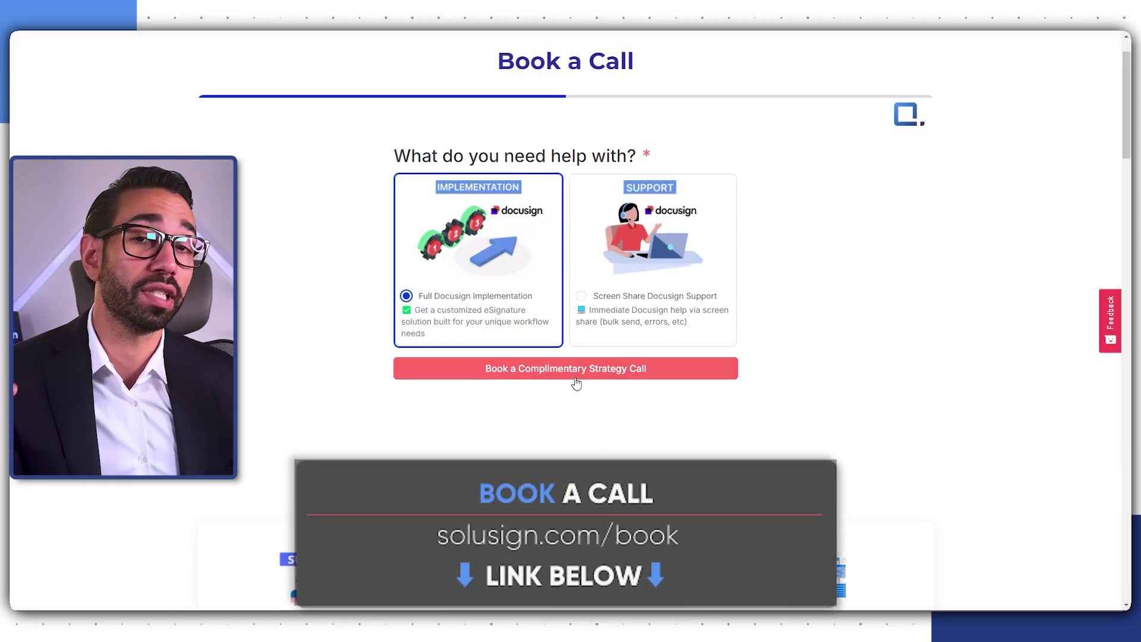
# Check the strategy call times for August 15, then open the DocuSign Mastery cheat sheet download form.
pyautogui.click(577, 373)
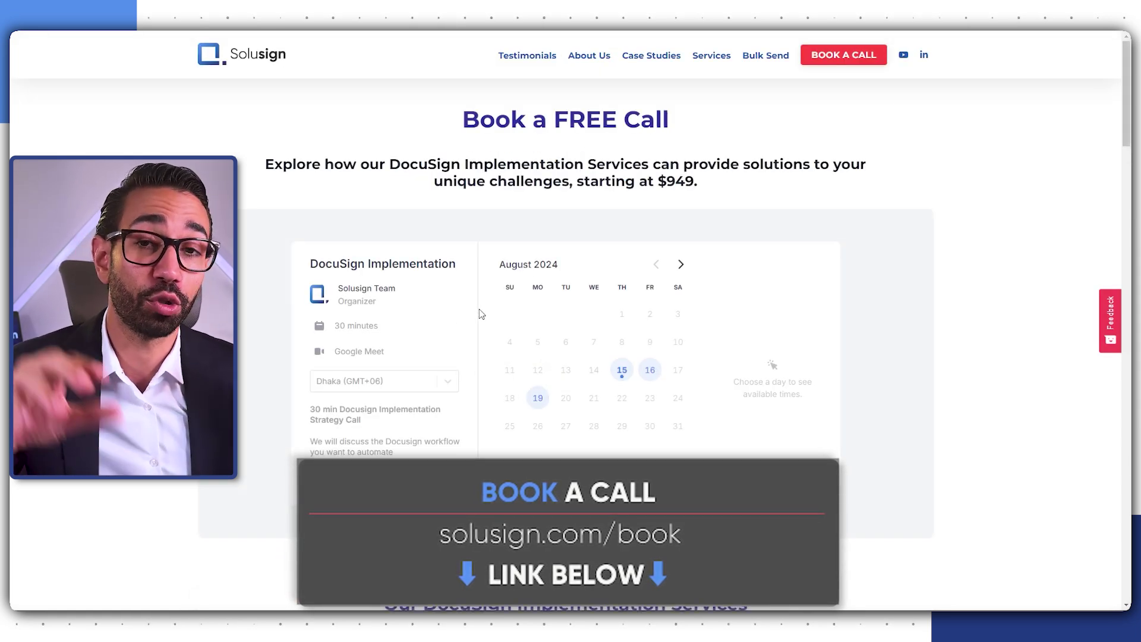
pyautogui.click(618, 377)
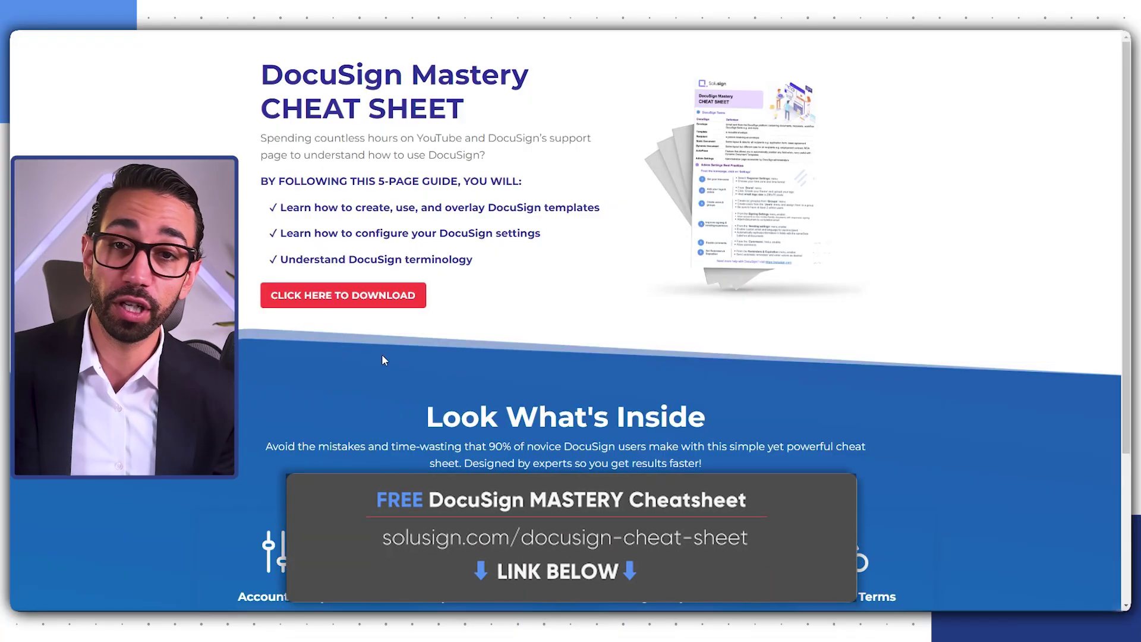
pyautogui.click(371, 304)
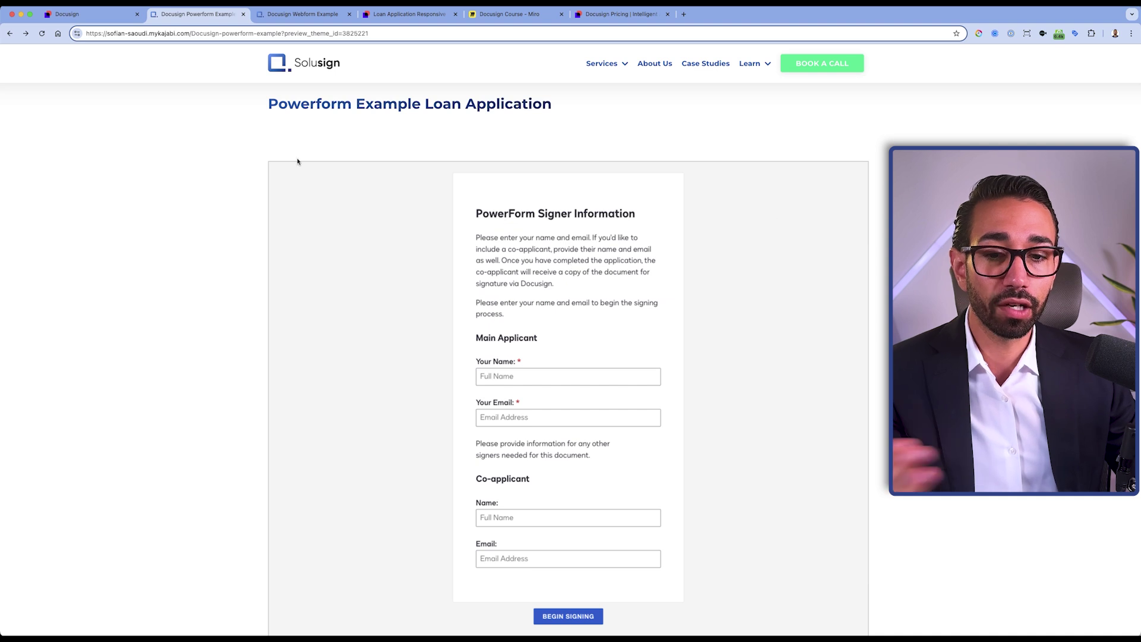
# Scroll the embedded PowerForm signer form down to the Begin Signing button.
pyautogui.scroll(-1, 634, 459)
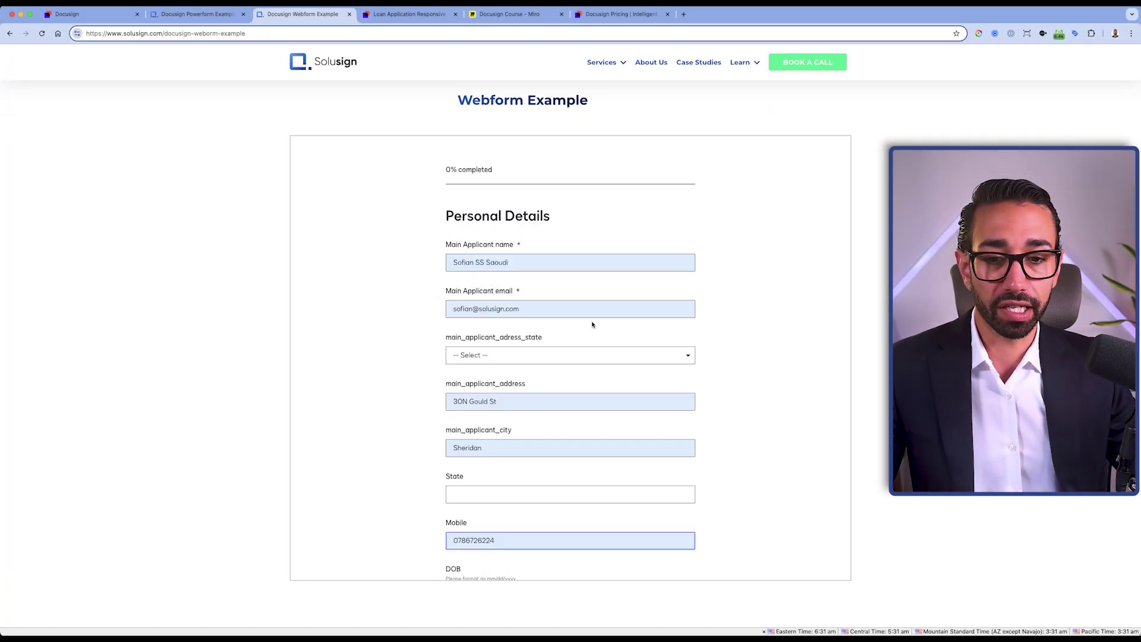
# Answer No to 'Do you have a spouse?' and move on to the empty Your Financial Details section.
pyautogui.scroll(-3, 606, 338)
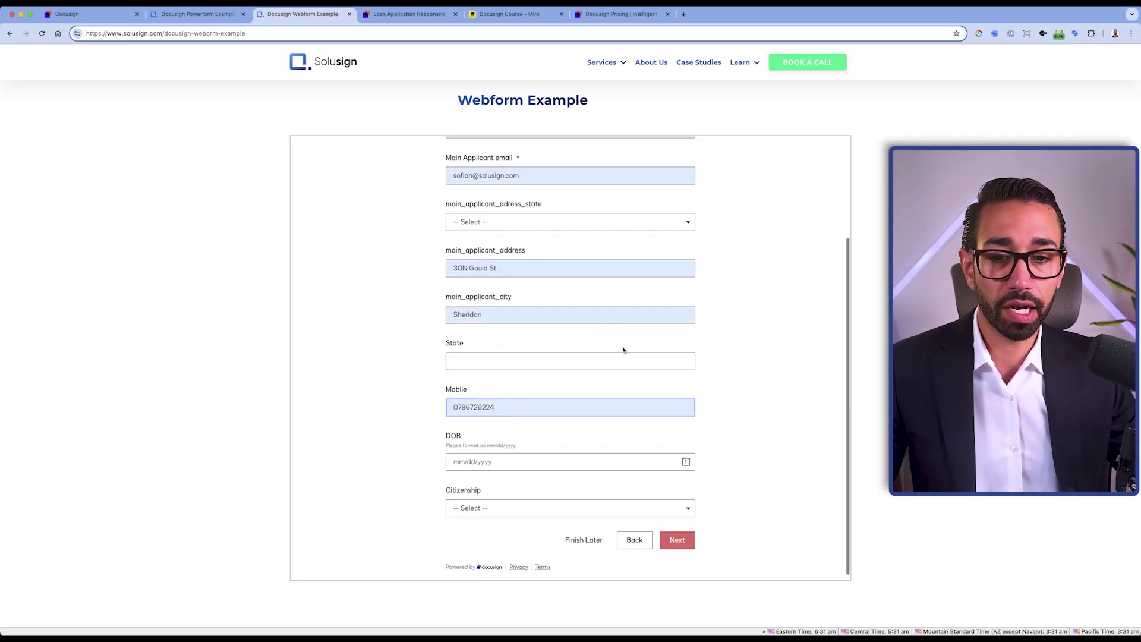
pyautogui.click(677, 541)
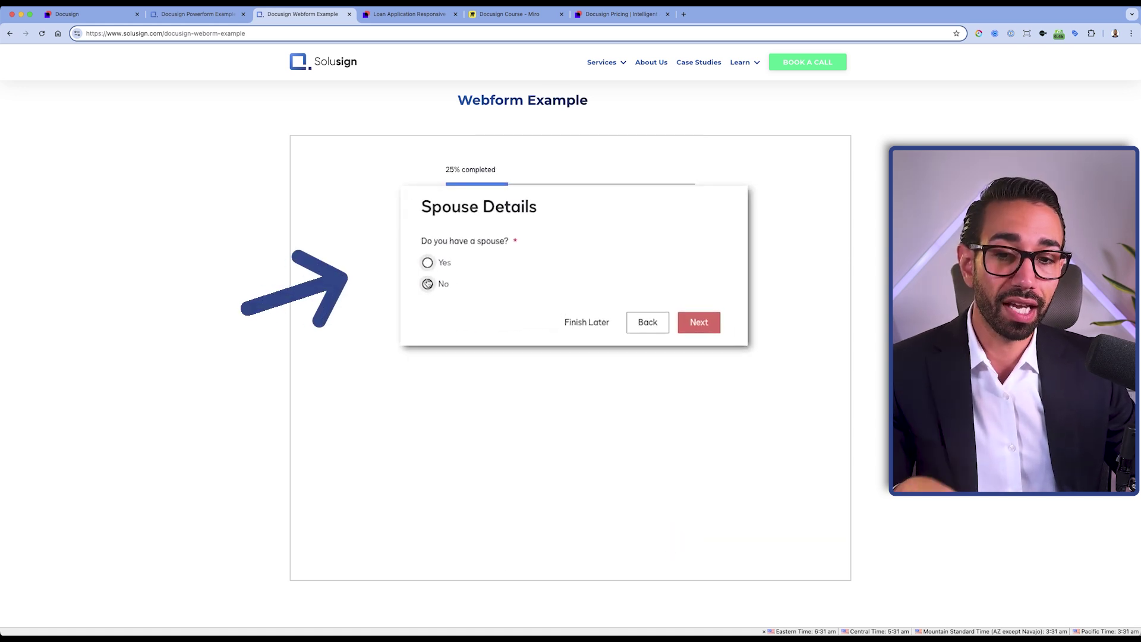
pyautogui.click(427, 264)
pyautogui.scroll(-2, 470, 250)
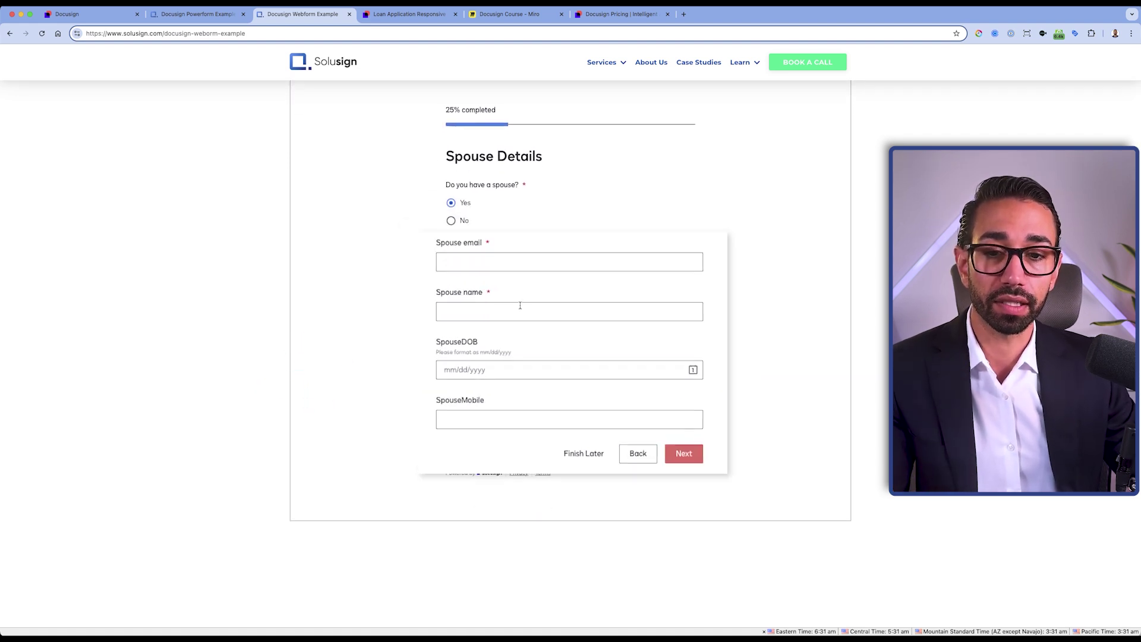
pyautogui.click(450, 221)
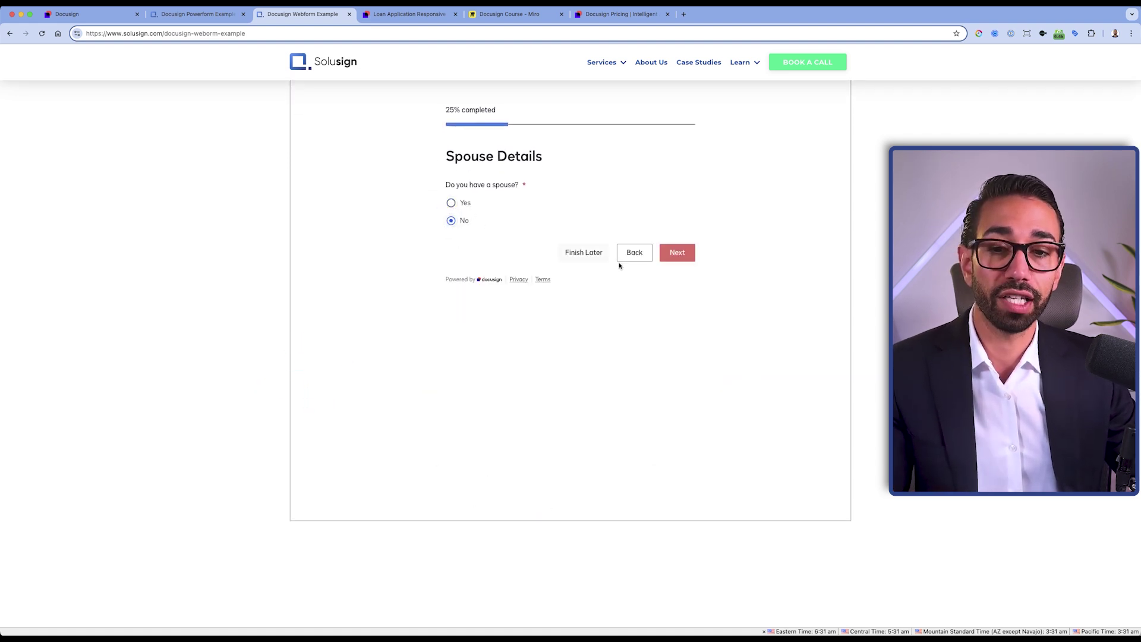
pyautogui.click(686, 260)
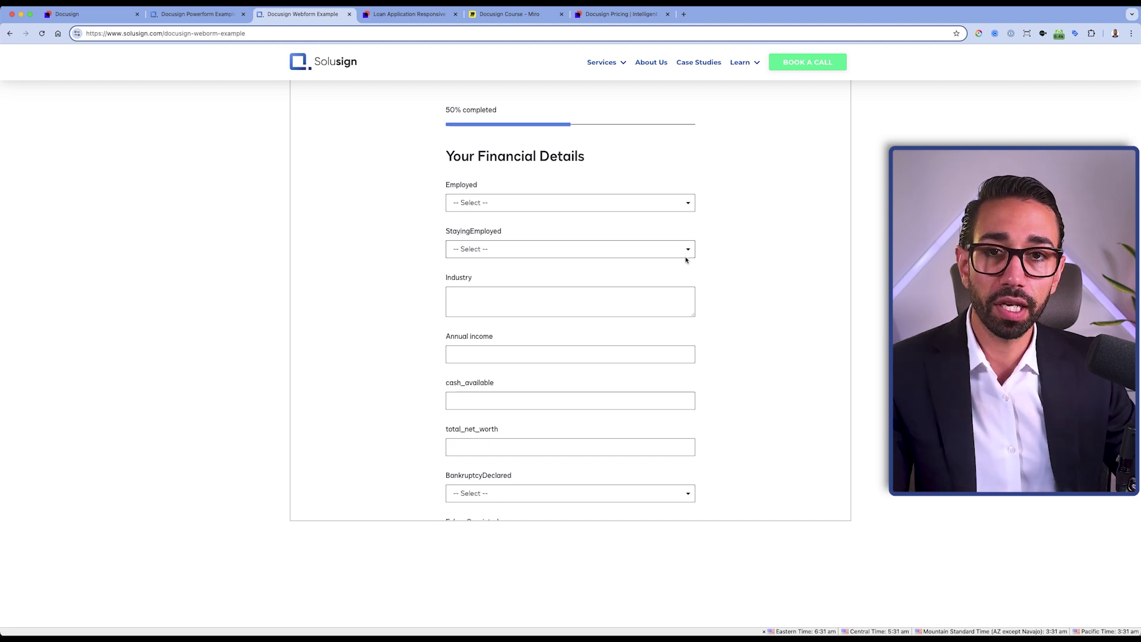
pyautogui.scroll(-1, 708, 368)
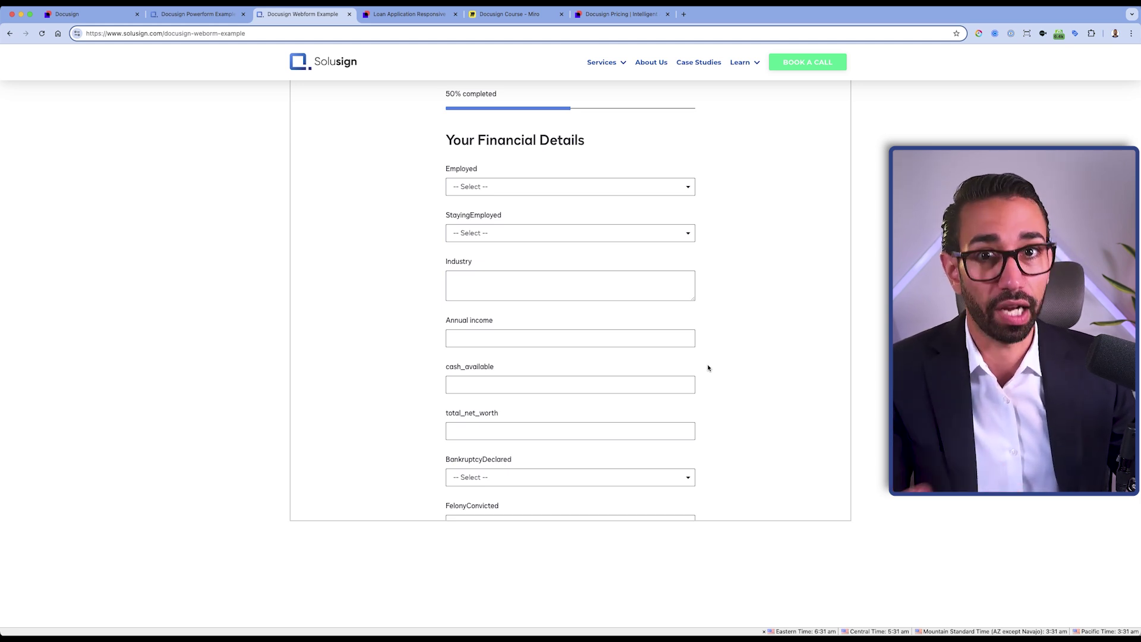
pyautogui.scroll(-3, 708, 368)
pyautogui.scroll(3, 708, 366)
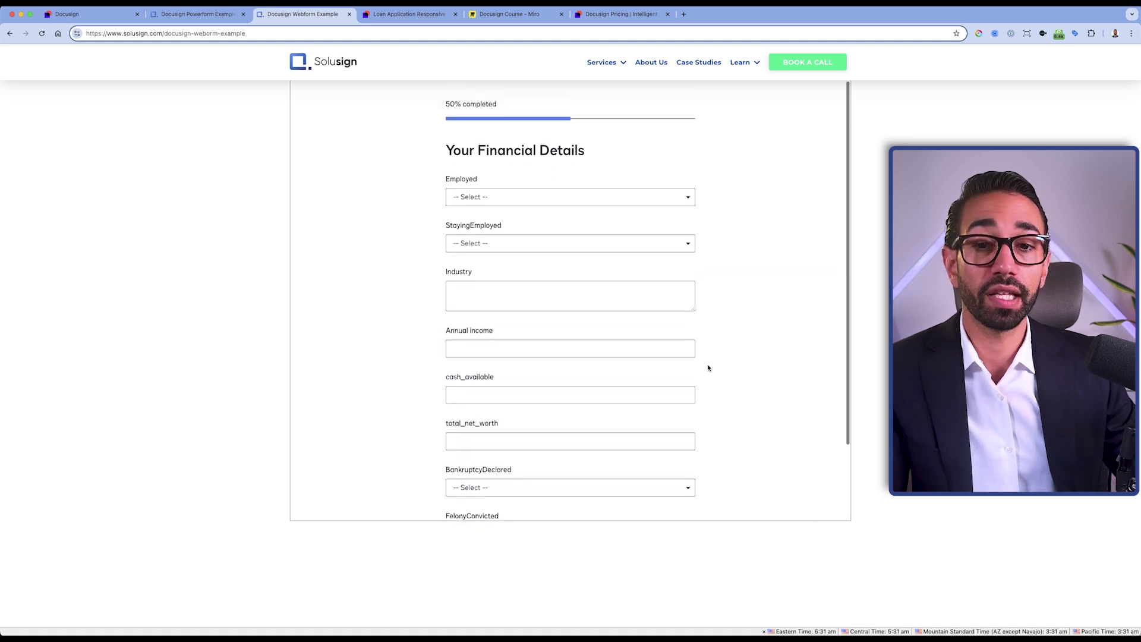
pyautogui.scroll(-2, 733, 277)
pyautogui.scroll(1, 733, 278)
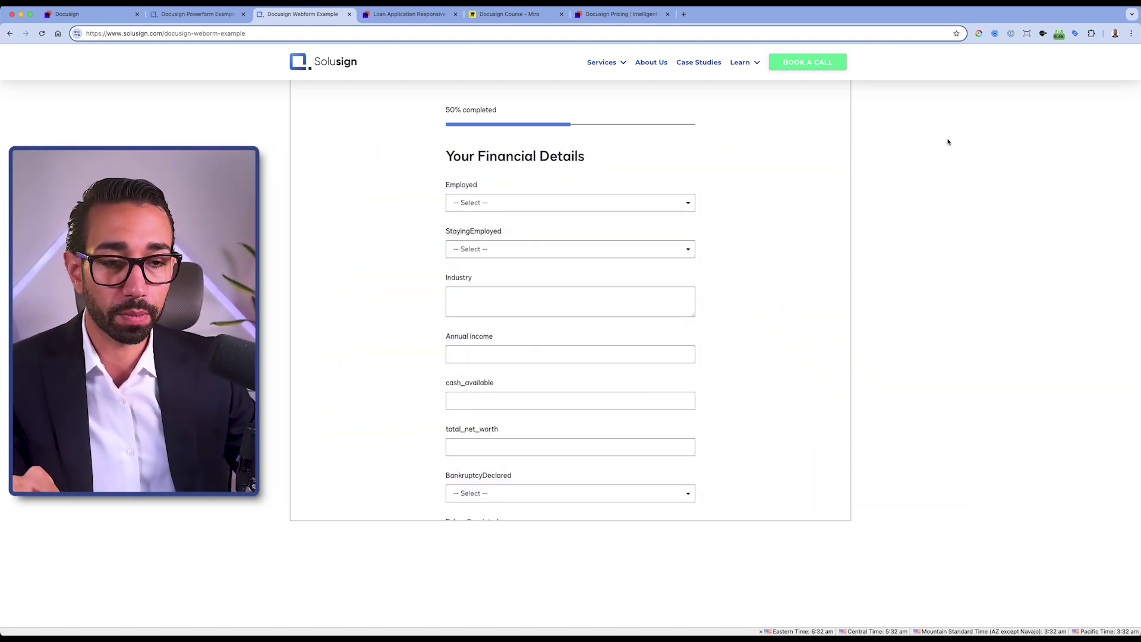
# Preview the Solusign web form in DevTools iPhone 12 Pro device mode and scroll through it.
pyautogui.rightClick(948, 136)
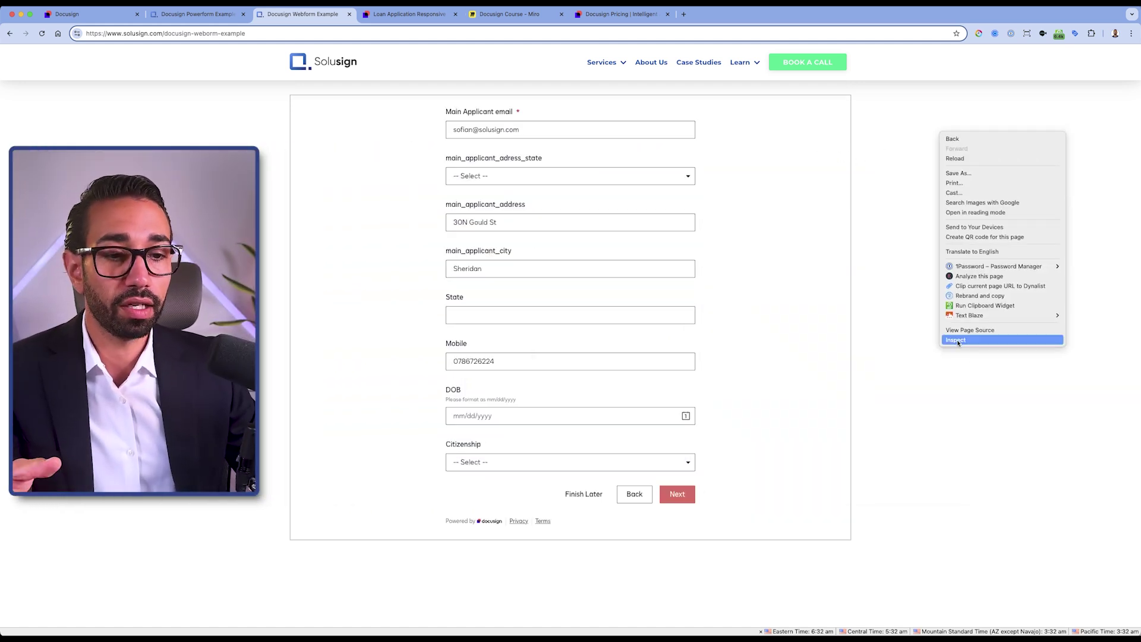
pyautogui.click(956, 340)
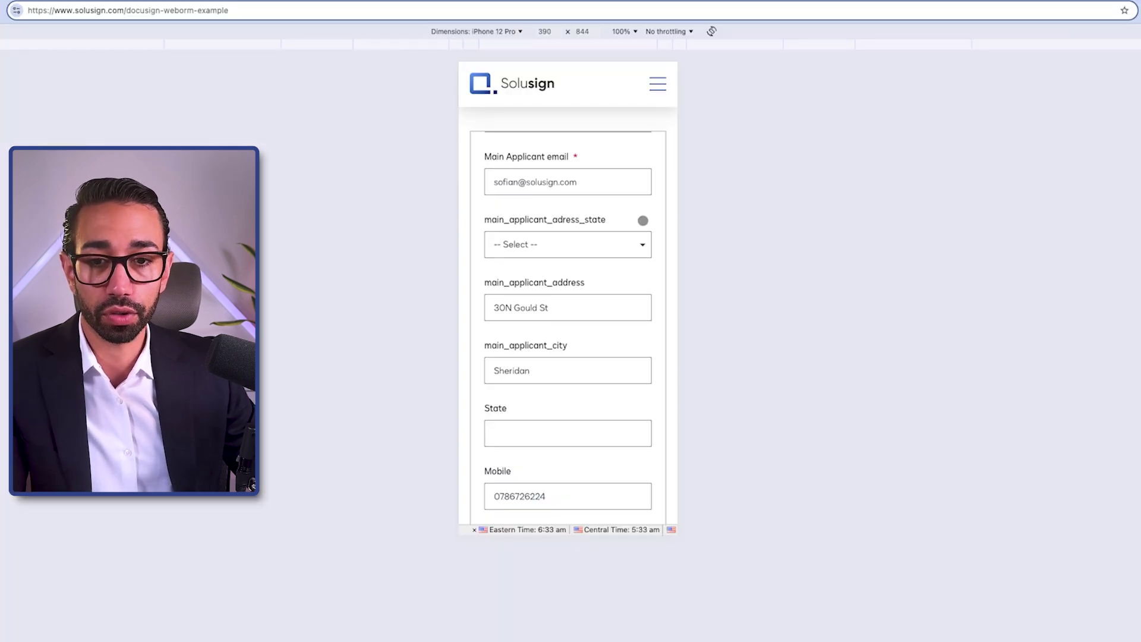
pyautogui.scroll(5, 630, 226)
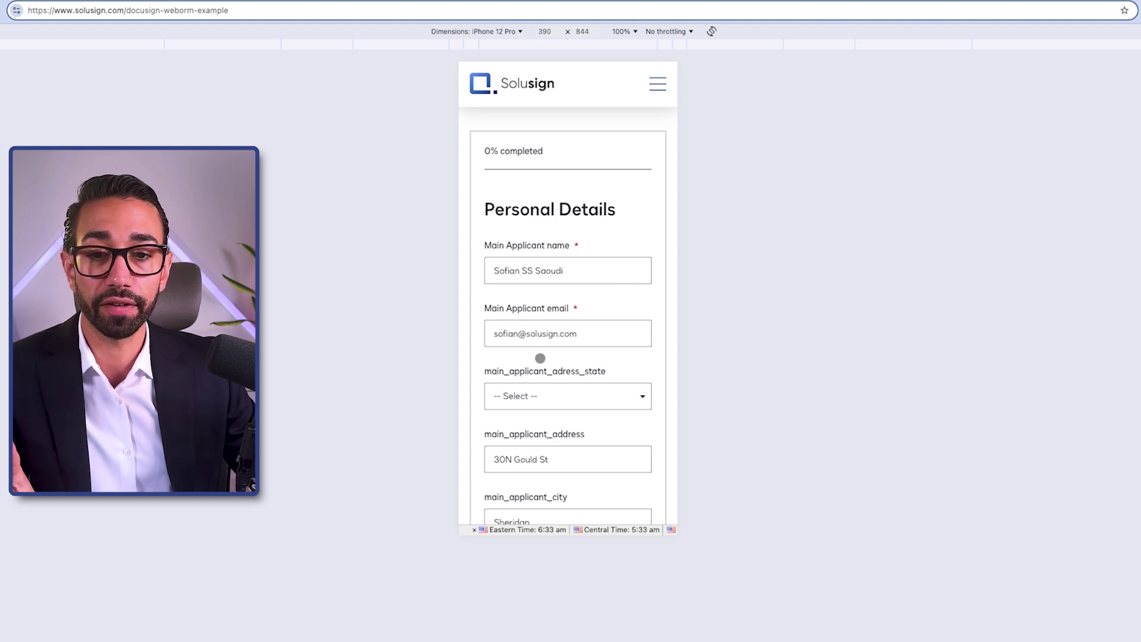
pyautogui.scroll(-3, 540, 358)
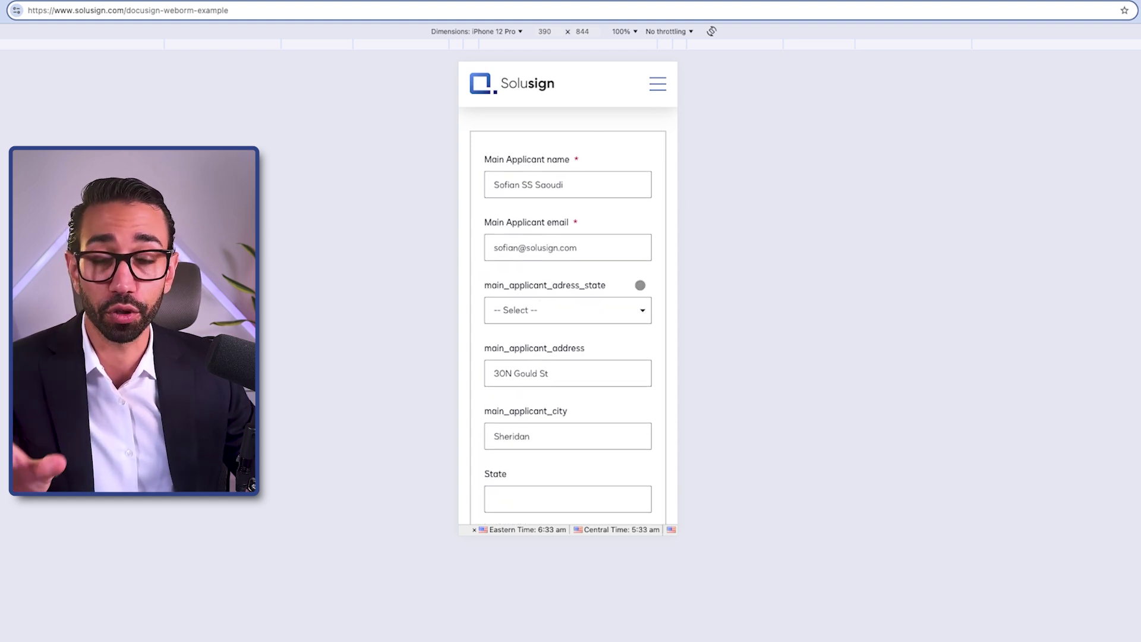
pyautogui.scroll(-3, 640, 317)
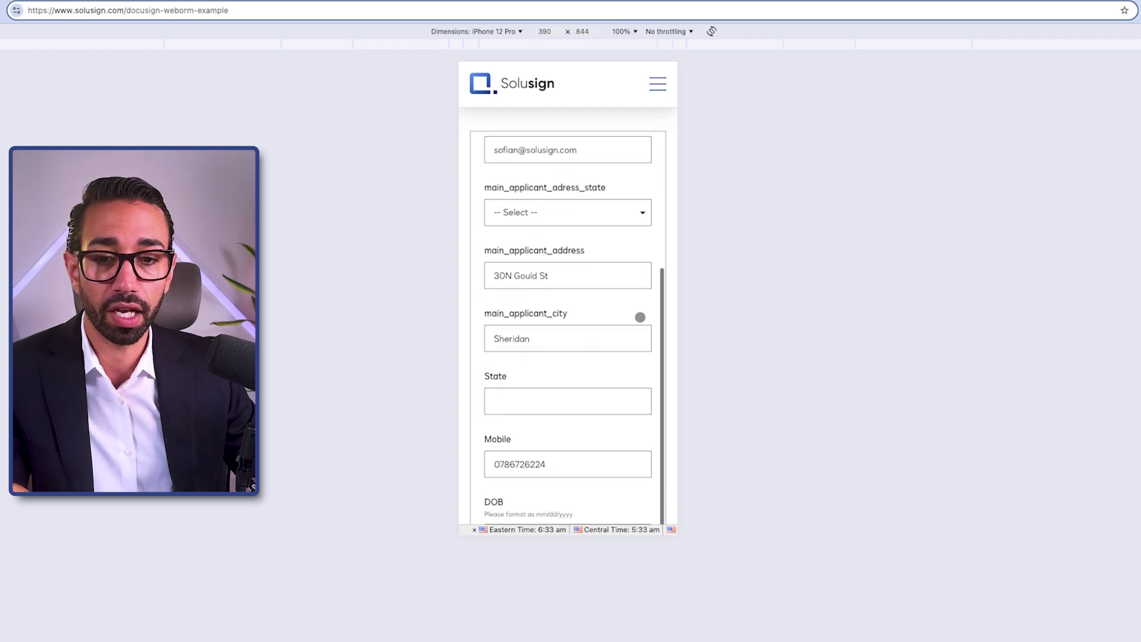
pyautogui.scroll(2, 487, 234)
pyautogui.scroll(-2, 543, 370)
# Focus the empty State field, then inspect the PowerForm page in mobile device view.
pyautogui.click(571, 370)
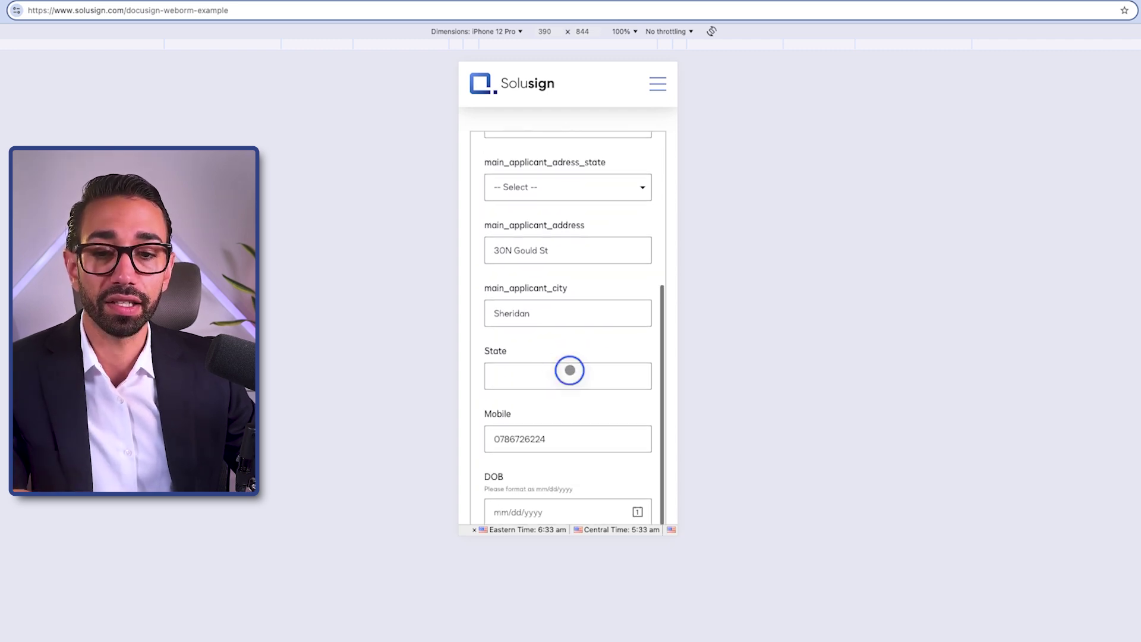
pyautogui.scroll(-2, 606, 374)
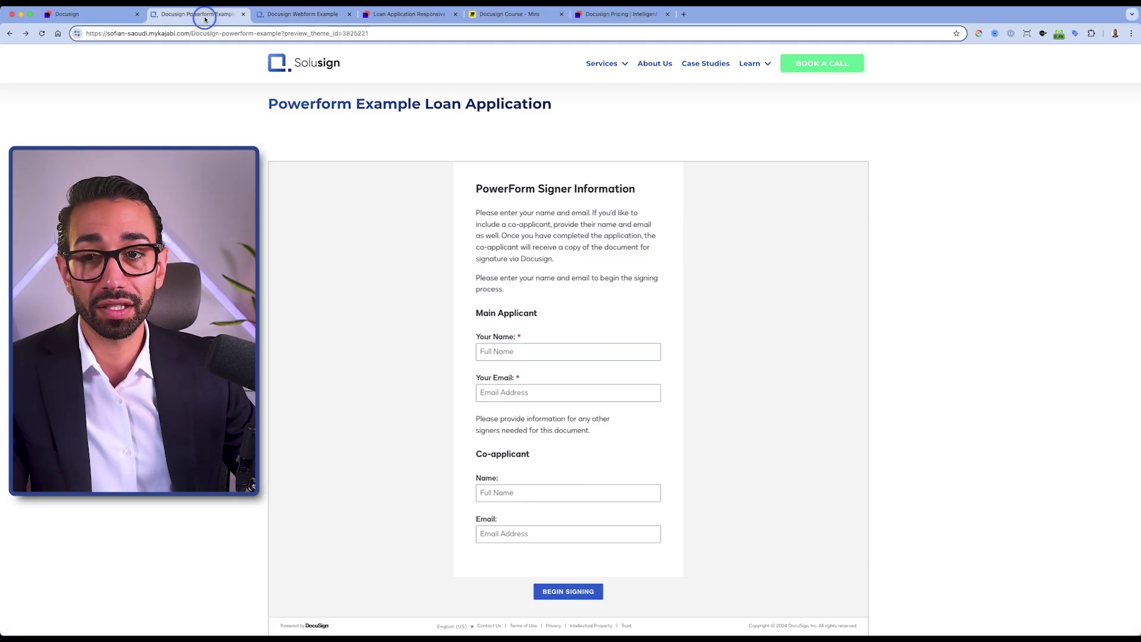
pyautogui.rightClick(896, 169)
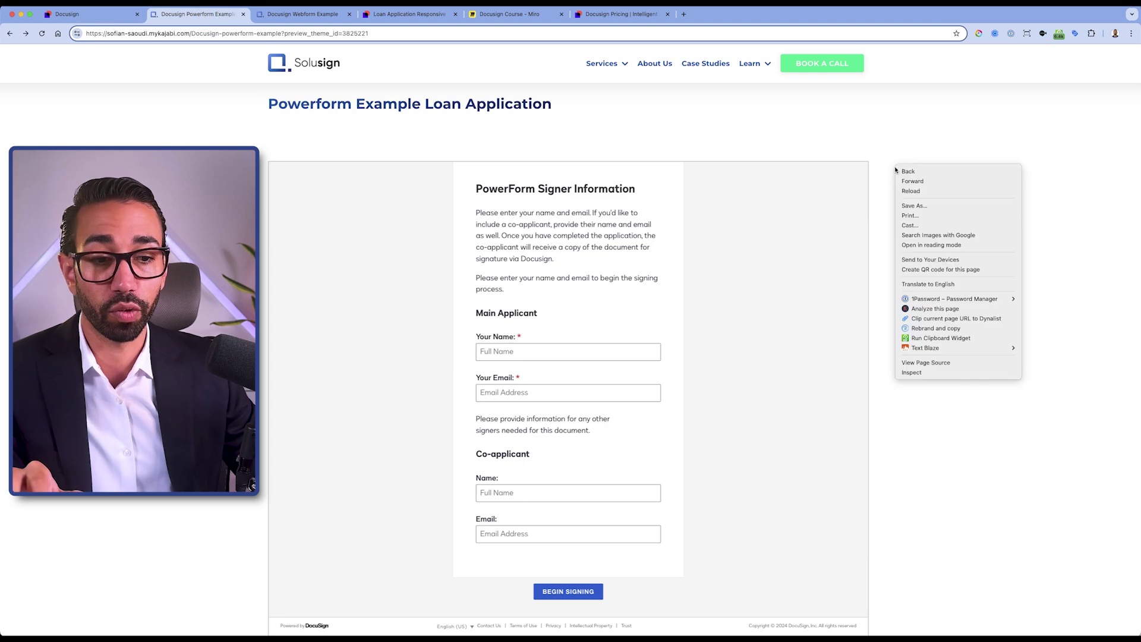
pyautogui.click(925, 372)
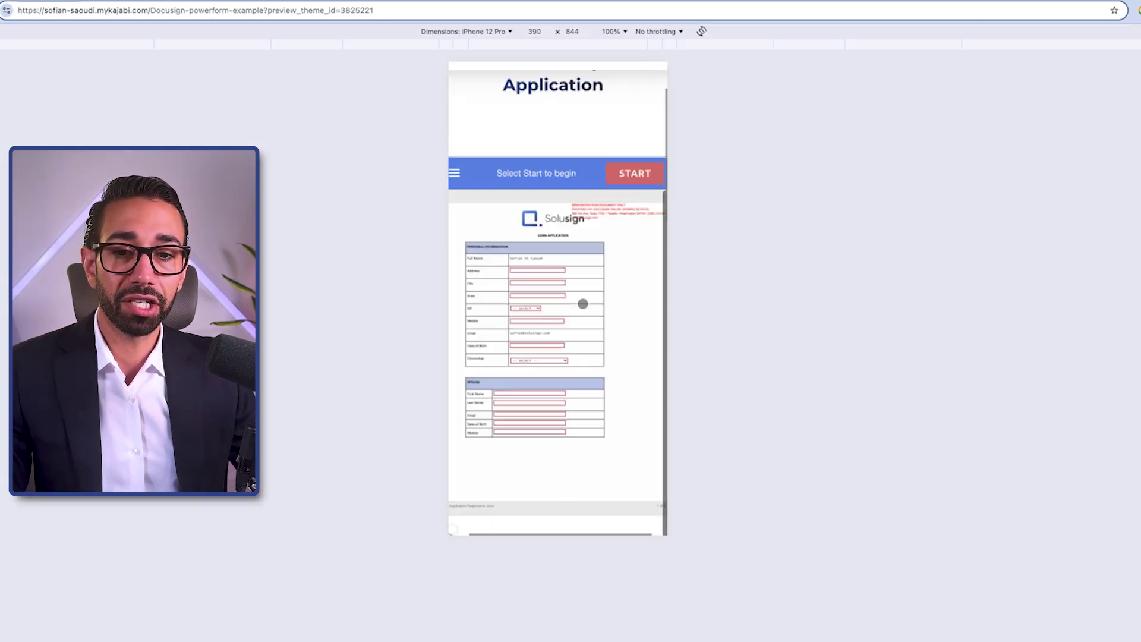
# Scroll and pan the full-size PowerForm loan document within the iPhone 12 Pro screen.
pyautogui.scroll(-1, 544, 374)
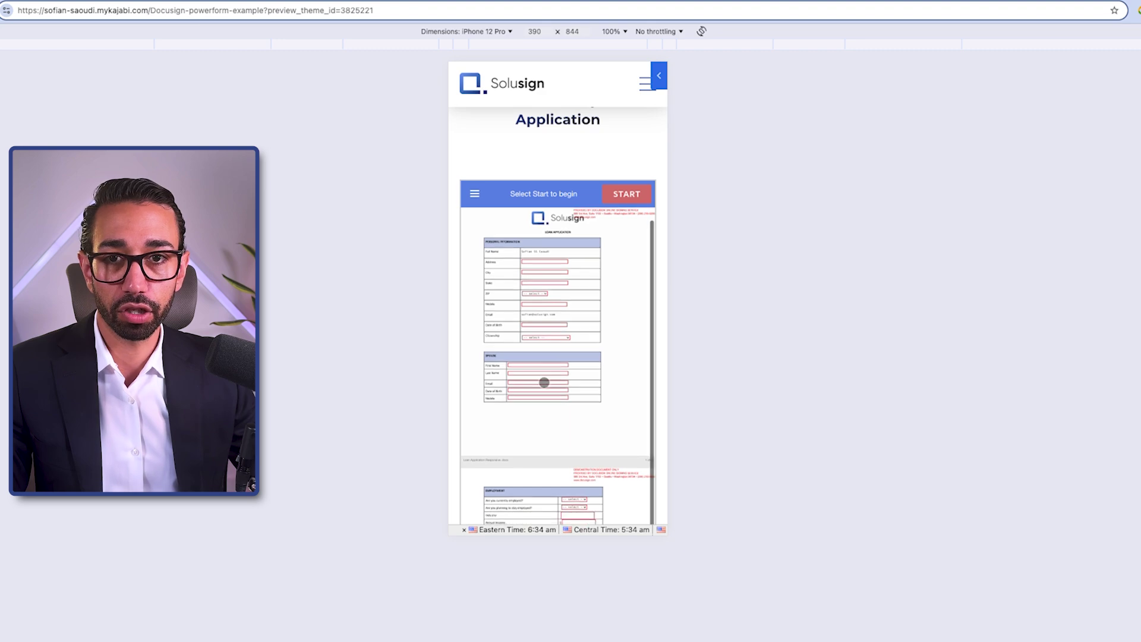
pyautogui.scroll(-5, 584, 393)
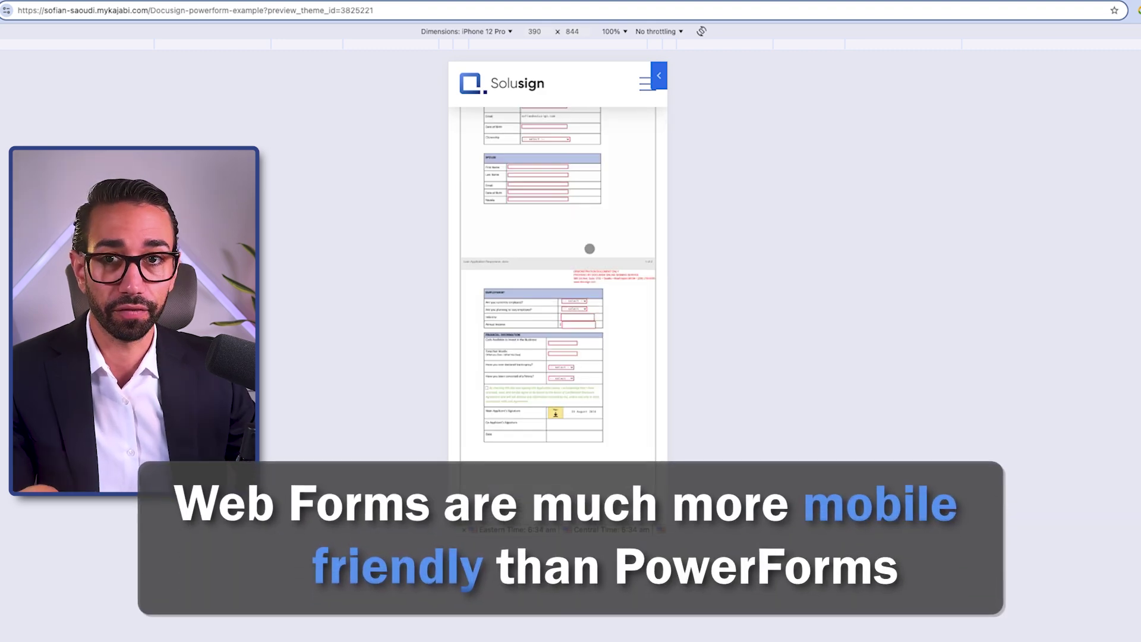
pyautogui.scroll(6, 589, 247)
pyautogui.scroll(-3, 547, 323)
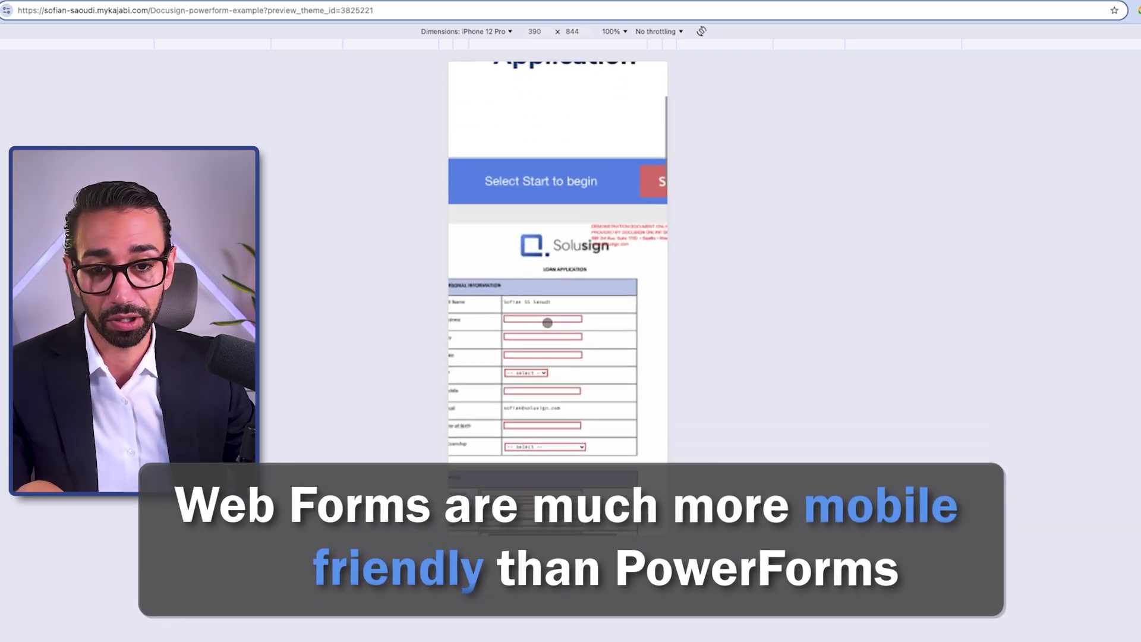
pyautogui.scroll(5, 547, 323)
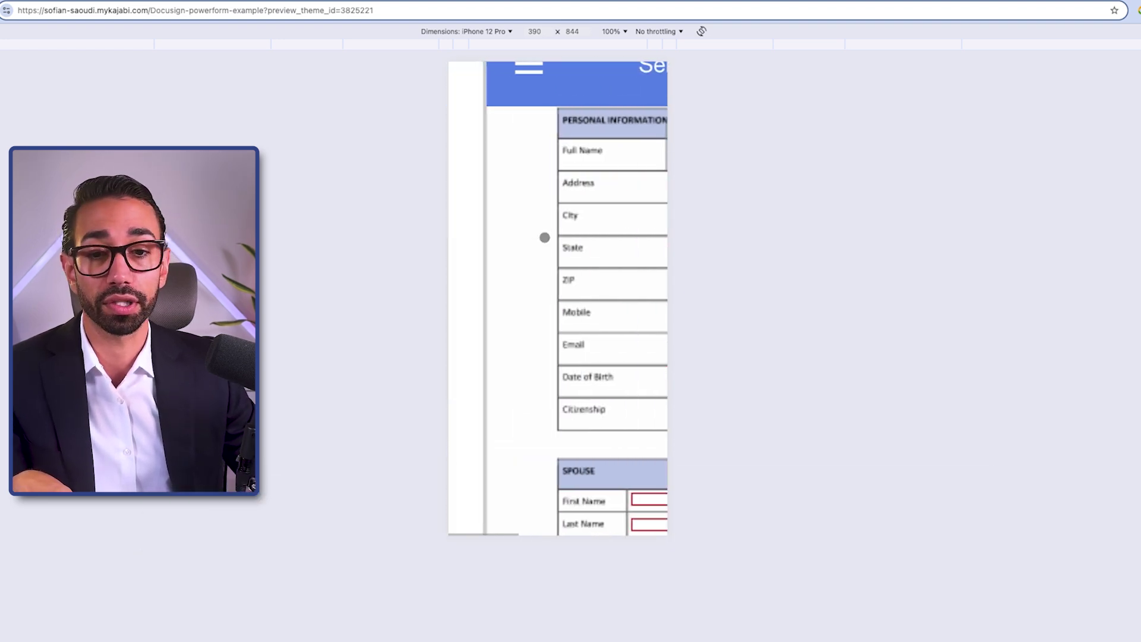
pyautogui.hscroll(3, 545, 237)
pyautogui.scroll(-5, 544, 237)
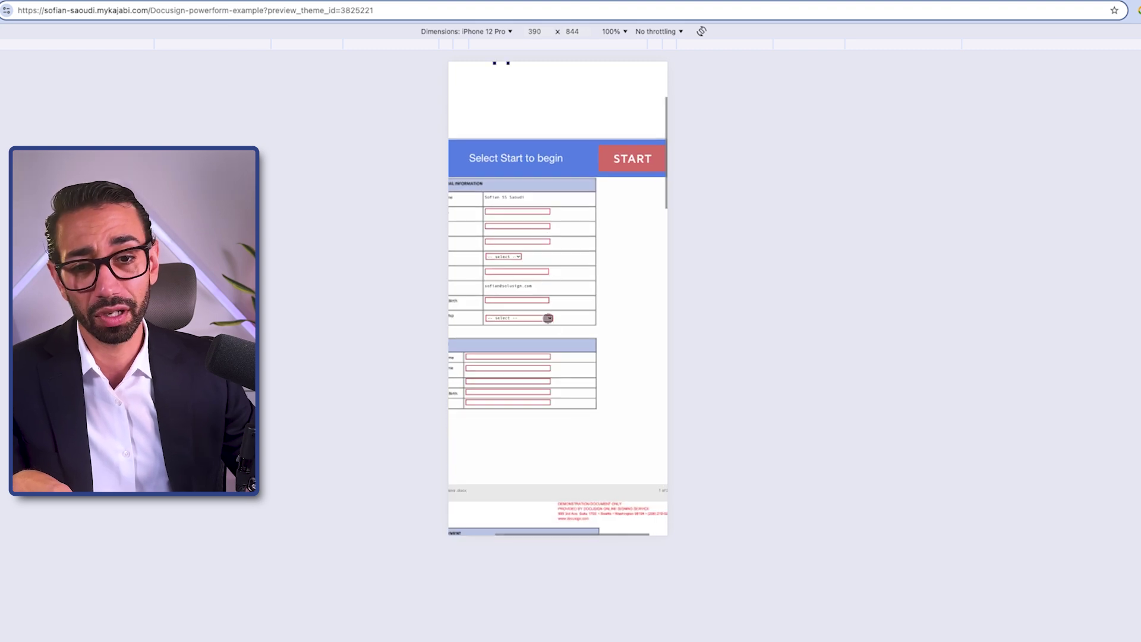
pyautogui.hscroll(-3, 480, 297)
pyautogui.scroll(-3, 557, 321)
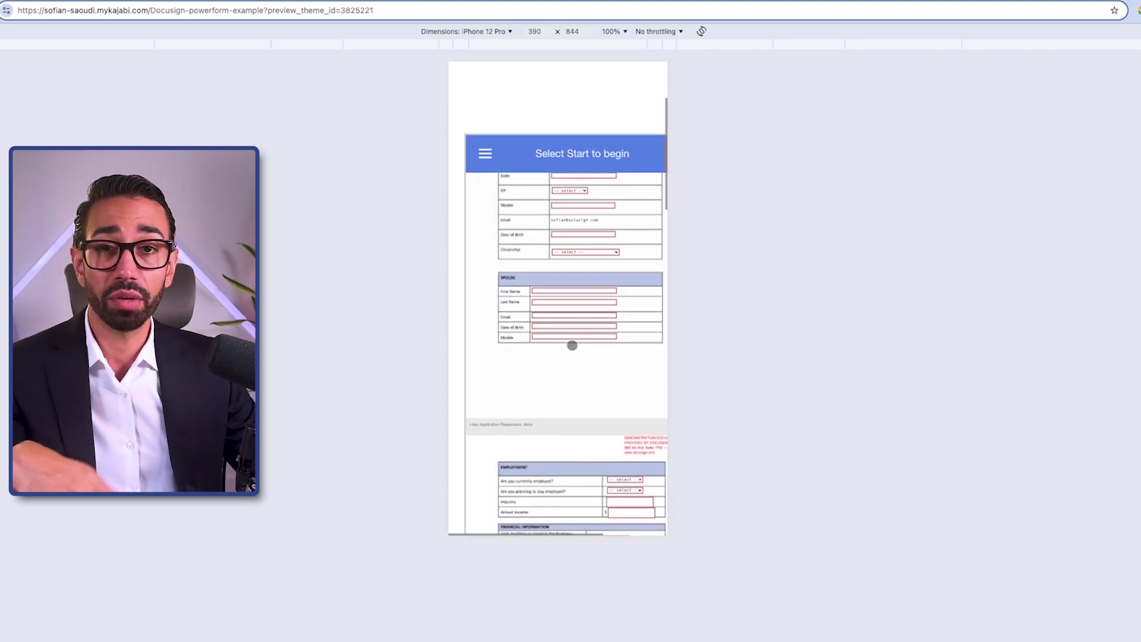
pyautogui.scroll(-4, 573, 345)
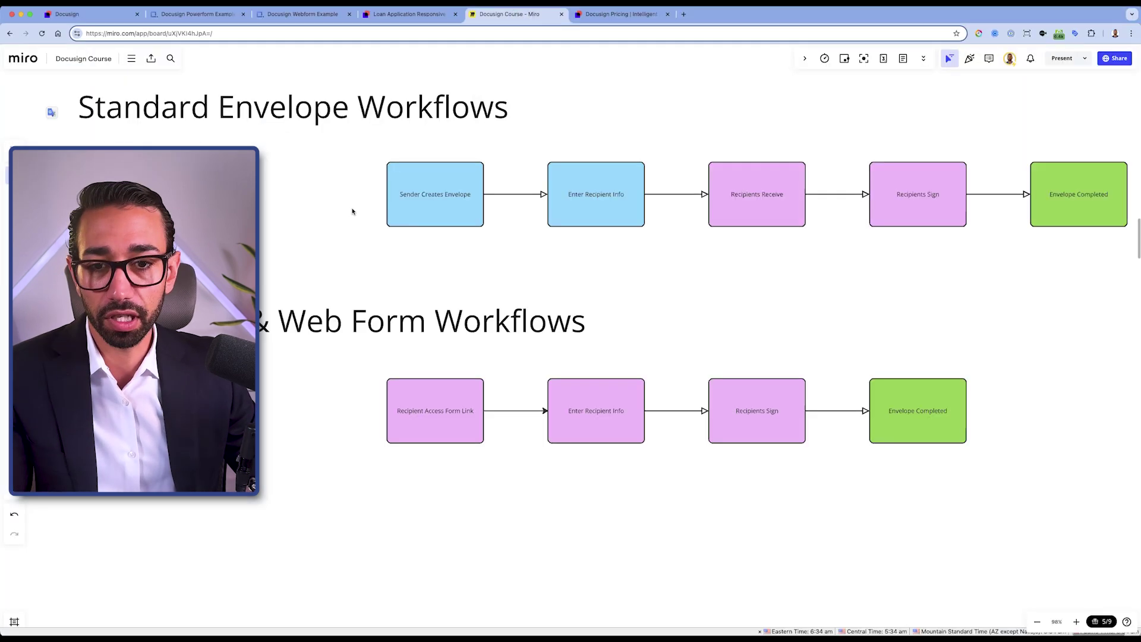
pyautogui.scroll(-10, 352, 211)
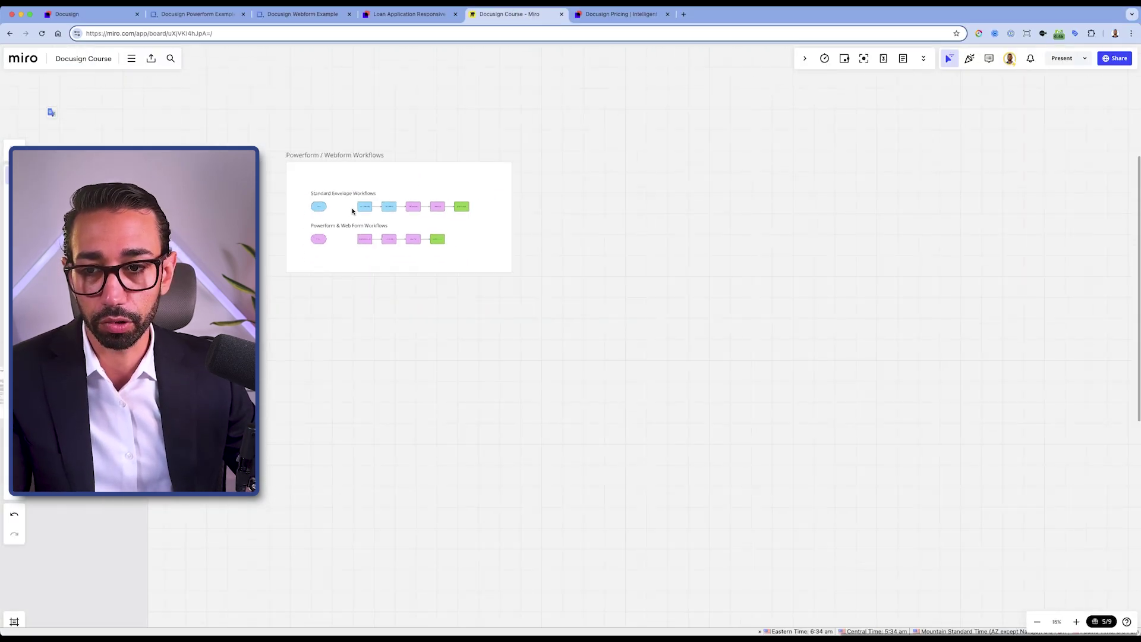
# Pan the Miro board across the W-9 PowerForm and W9 web form, then return to the Loan Application Responsive PDF.
pyautogui.hscroll(-5, 426, 249)
pyautogui.scroll(10, 359, 271)
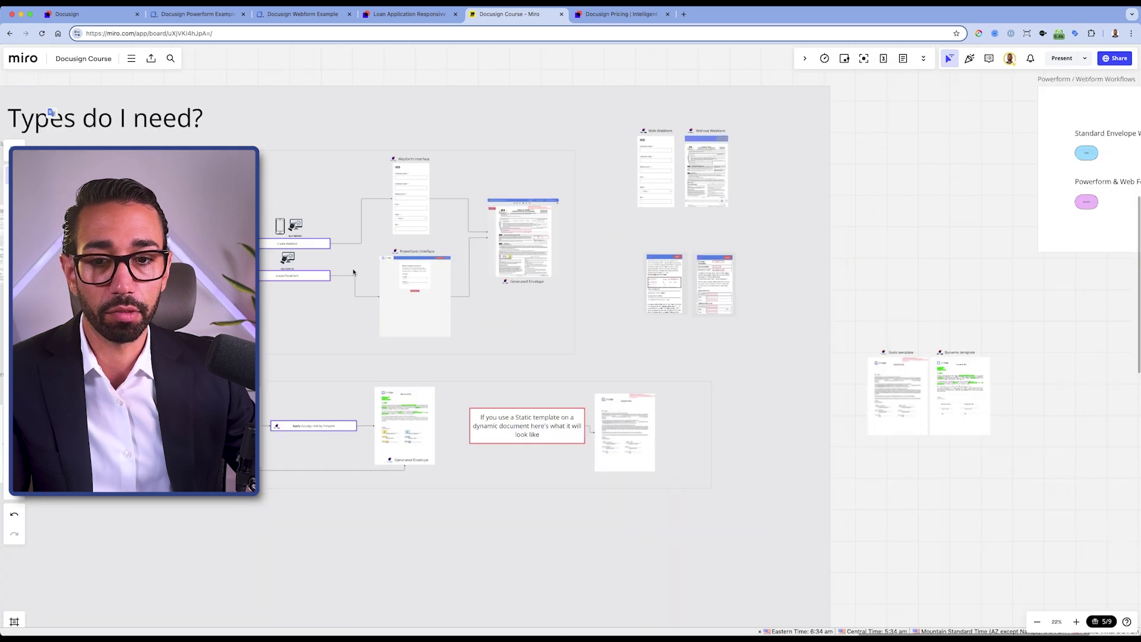
pyautogui.scroll(5, 593, 230)
pyautogui.hscroll(5, 594, 232)
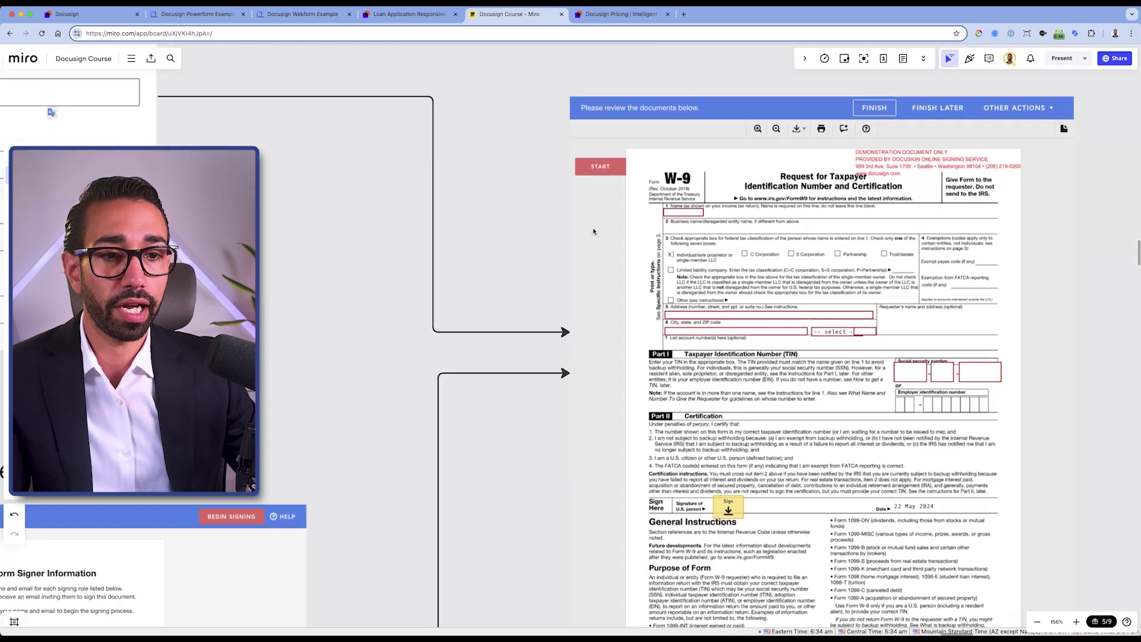
pyautogui.scroll(-2, 593, 230)
pyautogui.hscroll(1, 593, 230)
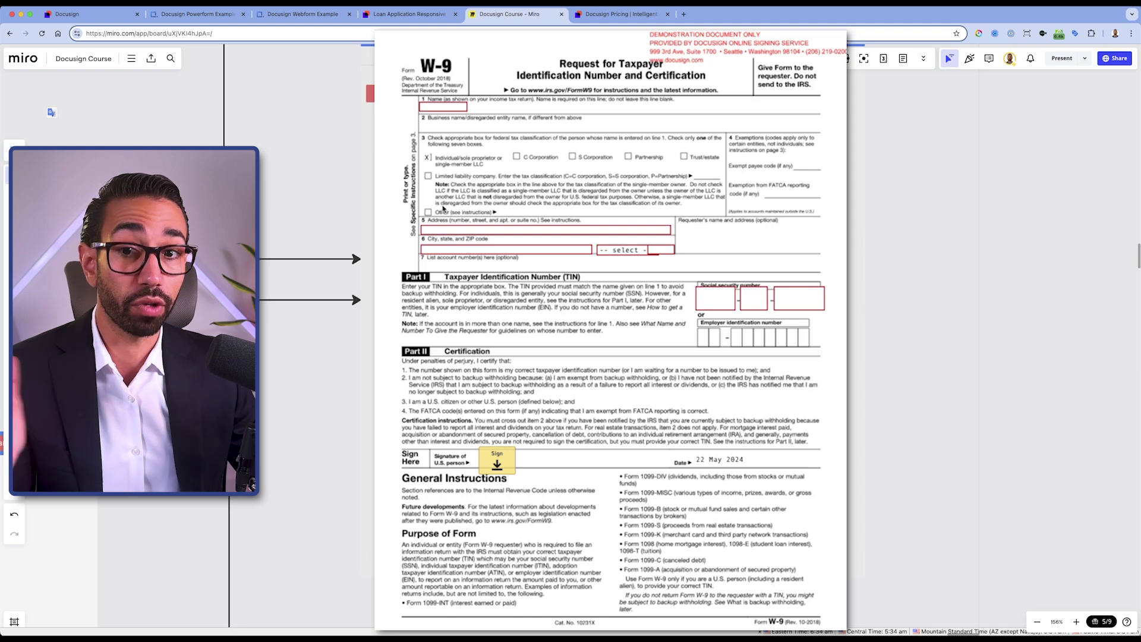
pyautogui.hscroll(-10, 406, 235)
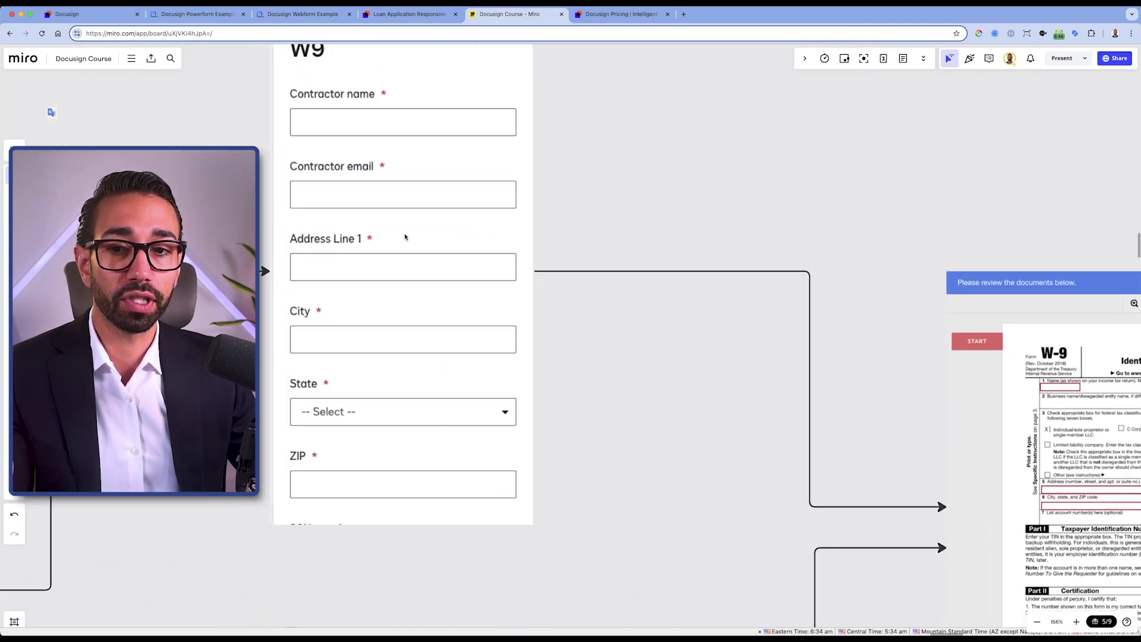
pyautogui.hscroll(-2, 405, 237)
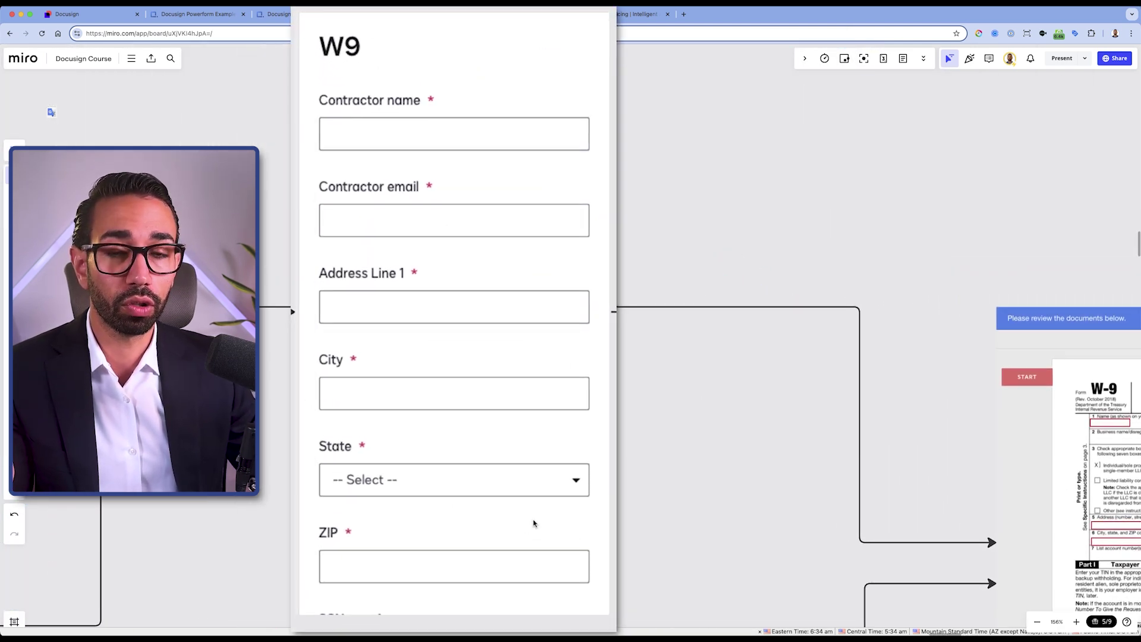
pyautogui.click(393, 17)
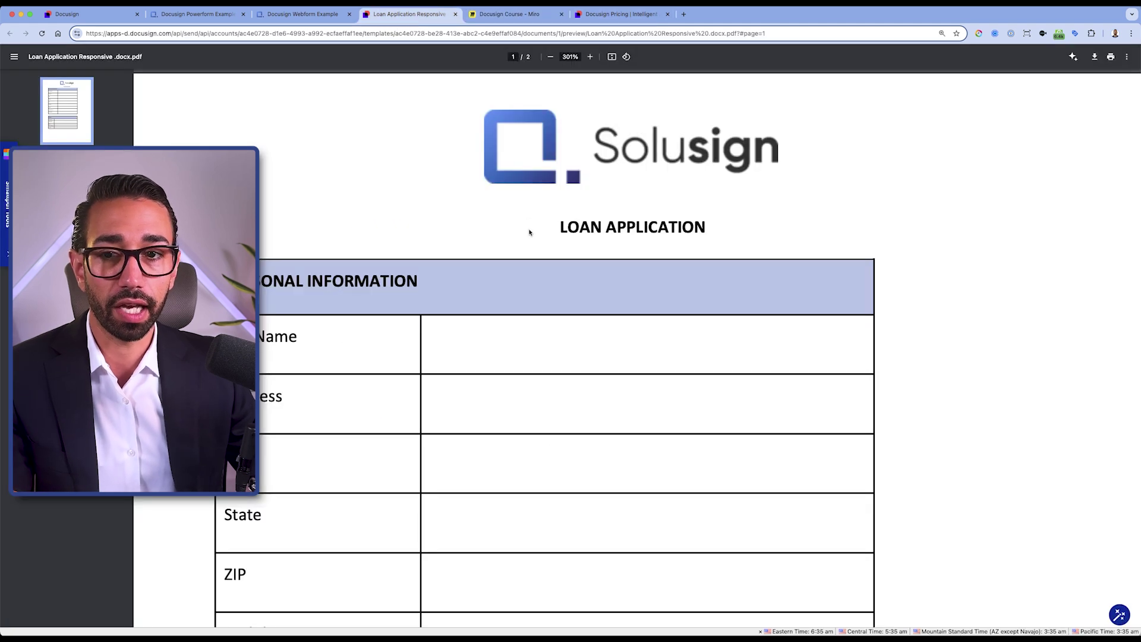
# Bring up the Solusign web form example and advance it to Spouse Details.
pyautogui.click(282, 13)
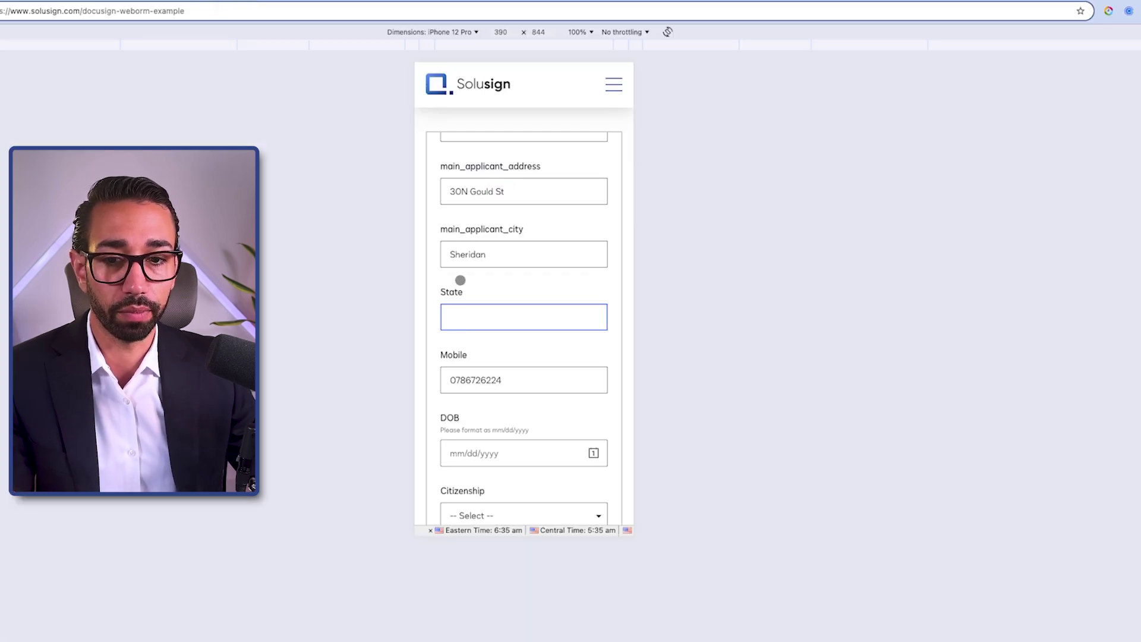
pyautogui.scroll(-8, 586, 391)
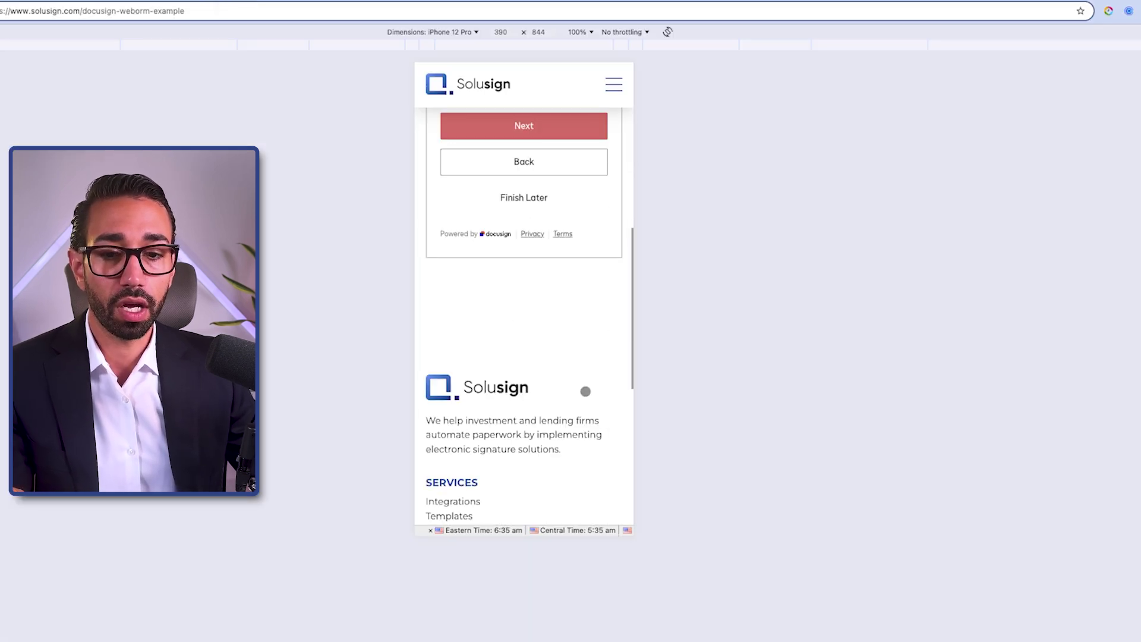
pyautogui.scroll(3, 570, 336)
pyautogui.click(533, 306)
# Continue to Financial Details and scroll through the answer review summary.
pyautogui.rightClick(610, 298)
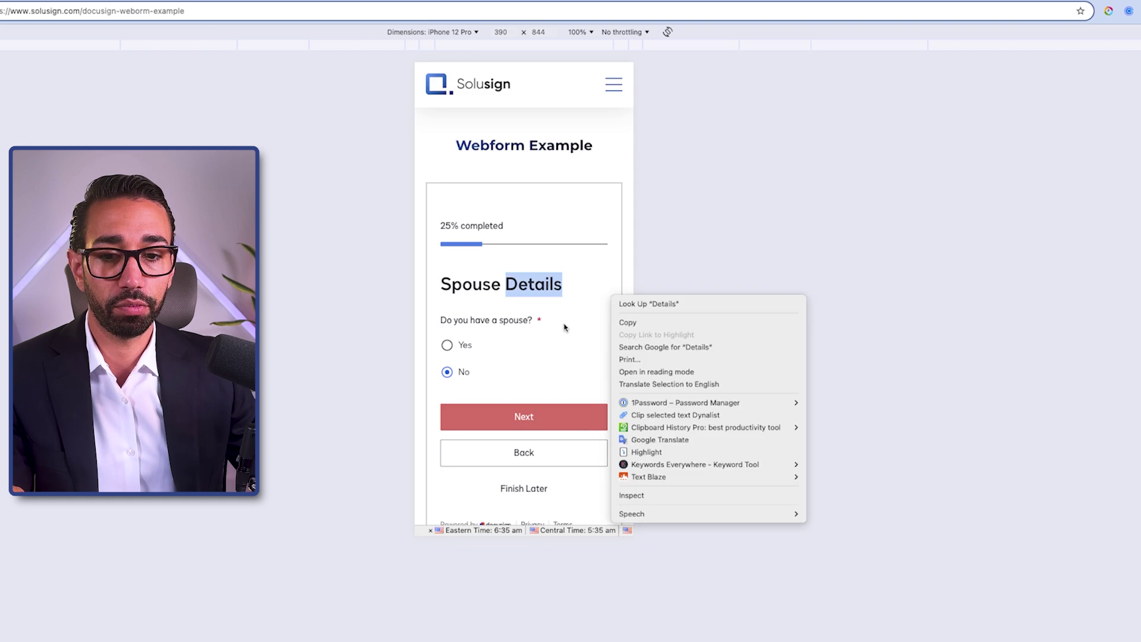
pyautogui.click(520, 405)
pyautogui.click(553, 414)
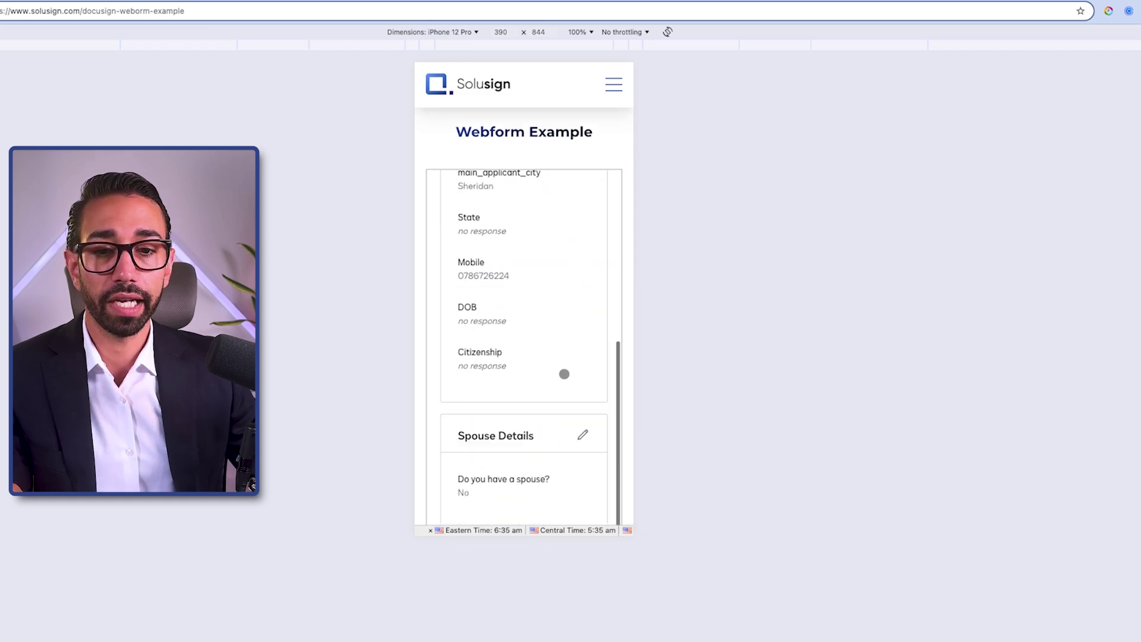
pyautogui.scroll(10, 519, 209)
pyautogui.scroll(-1, 496, 338)
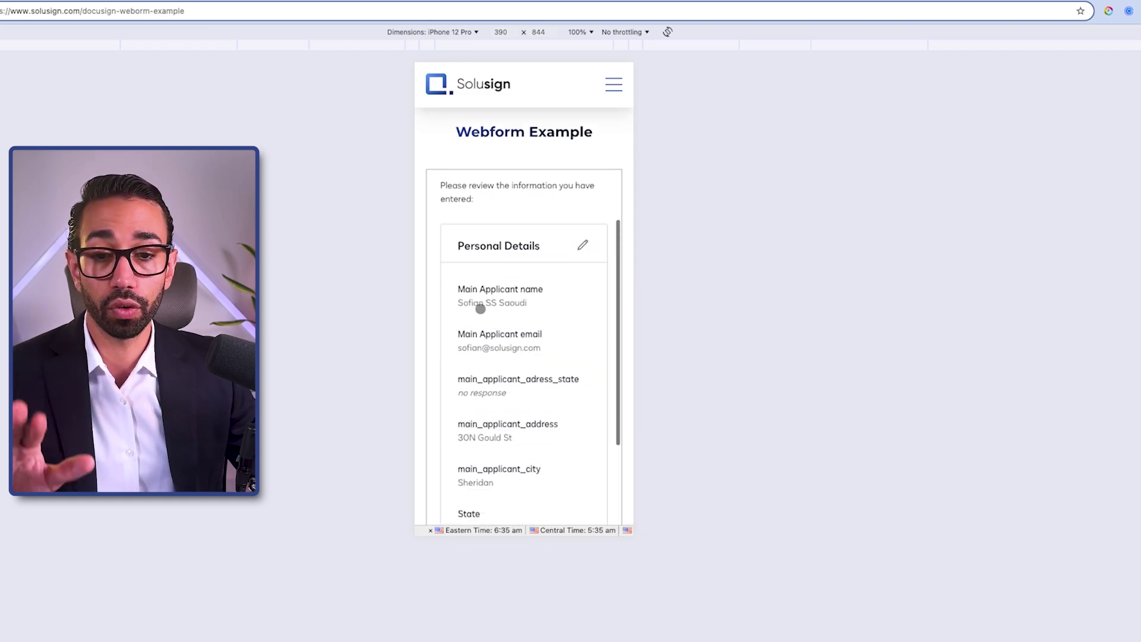
pyautogui.scroll(-10, 480, 308)
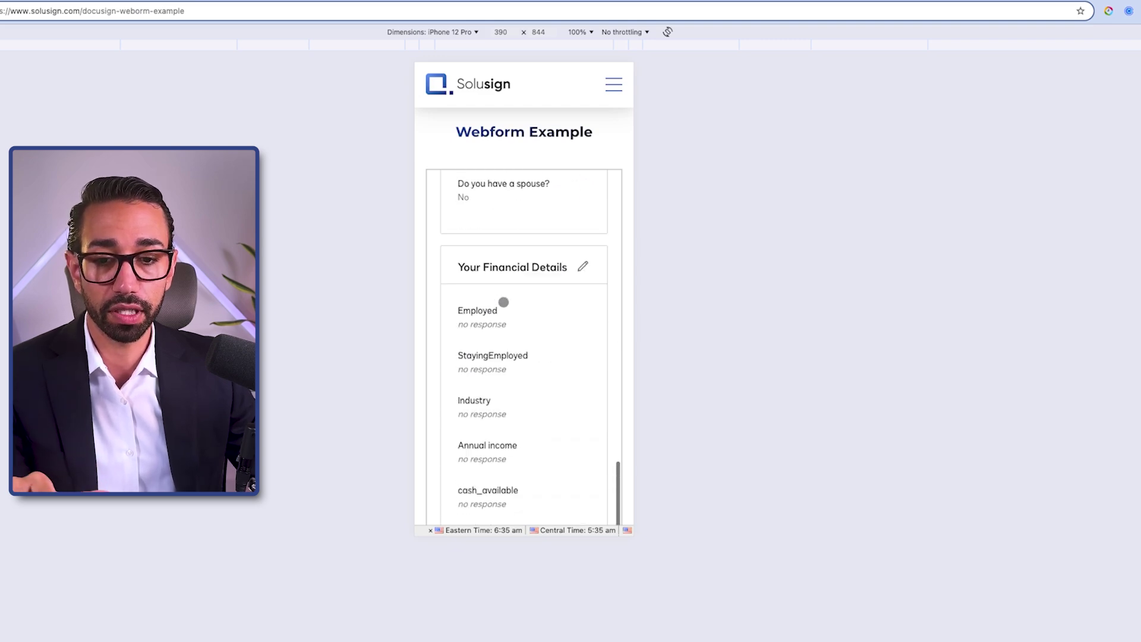
pyautogui.scroll(-8, 503, 302)
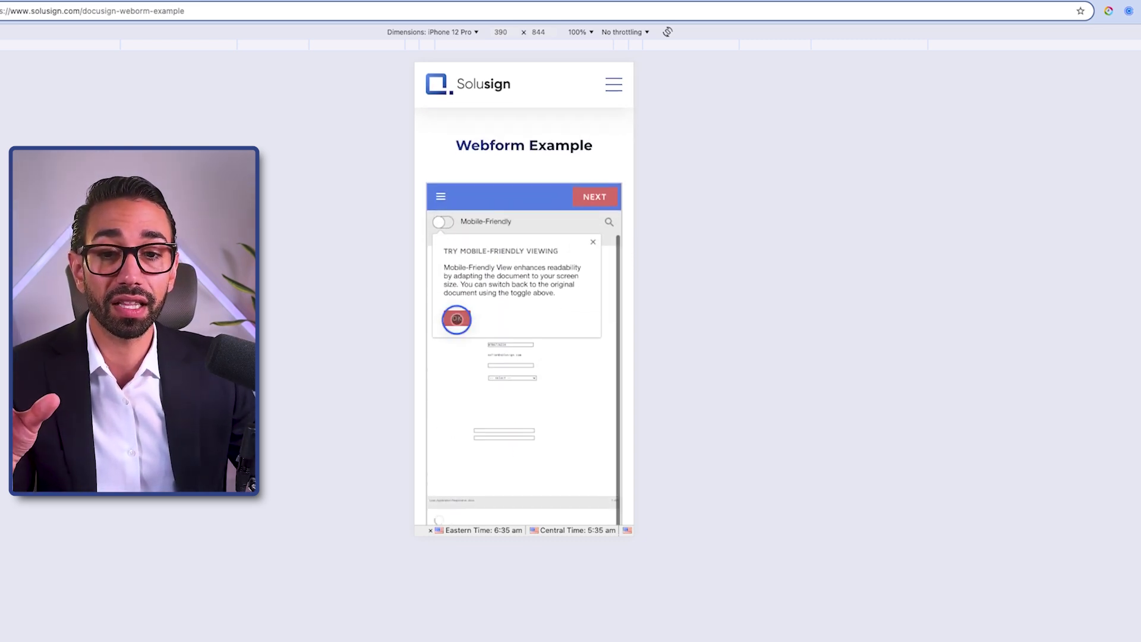
# Dismiss the mobile-friendly suggestion, zoom into the loan document and back, then restore desktop layout.
pyautogui.click(456, 320)
pyautogui.scroll(-5, 547, 330)
pyautogui.doubleClick(499, 361)
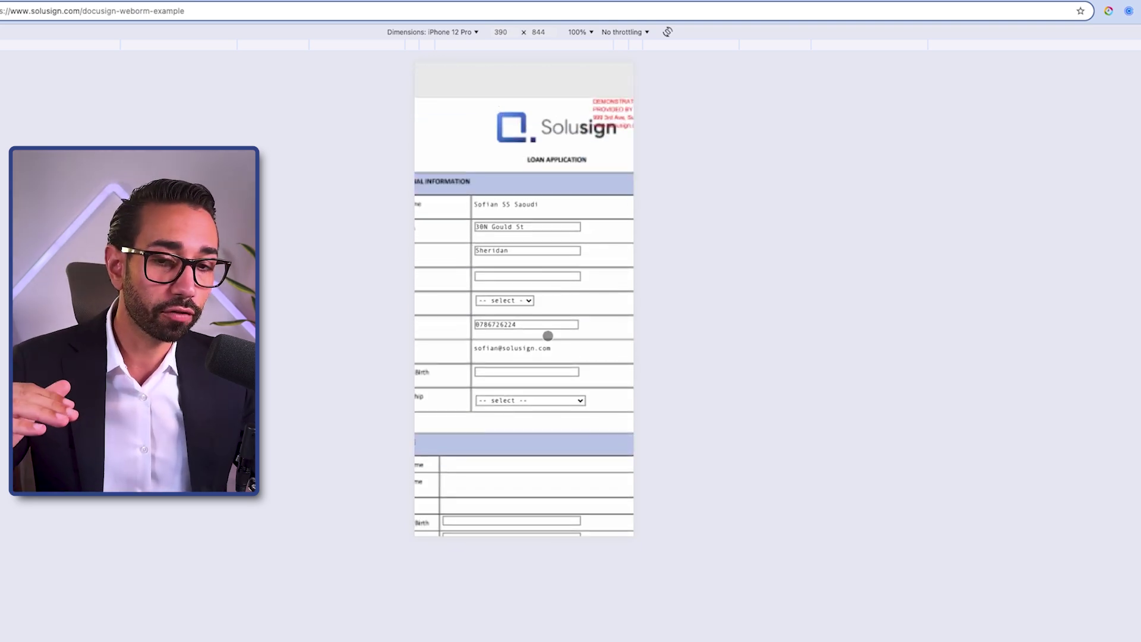
pyautogui.doubleClick(559, 306)
pyautogui.scroll(-10, 547, 321)
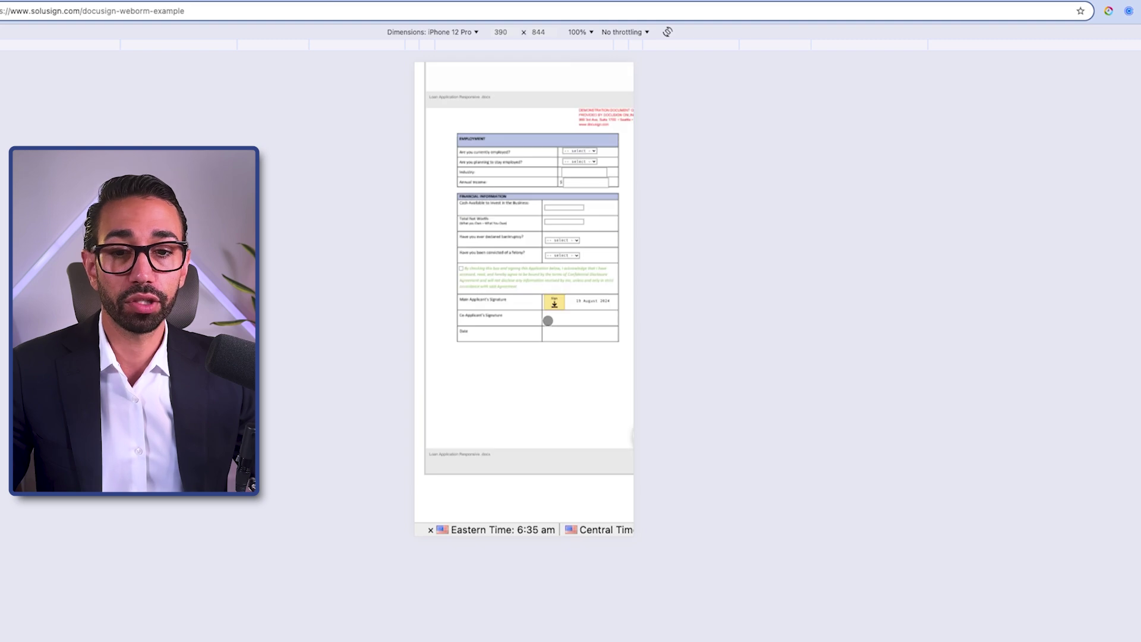
pyautogui.scroll(-2, 556, 391)
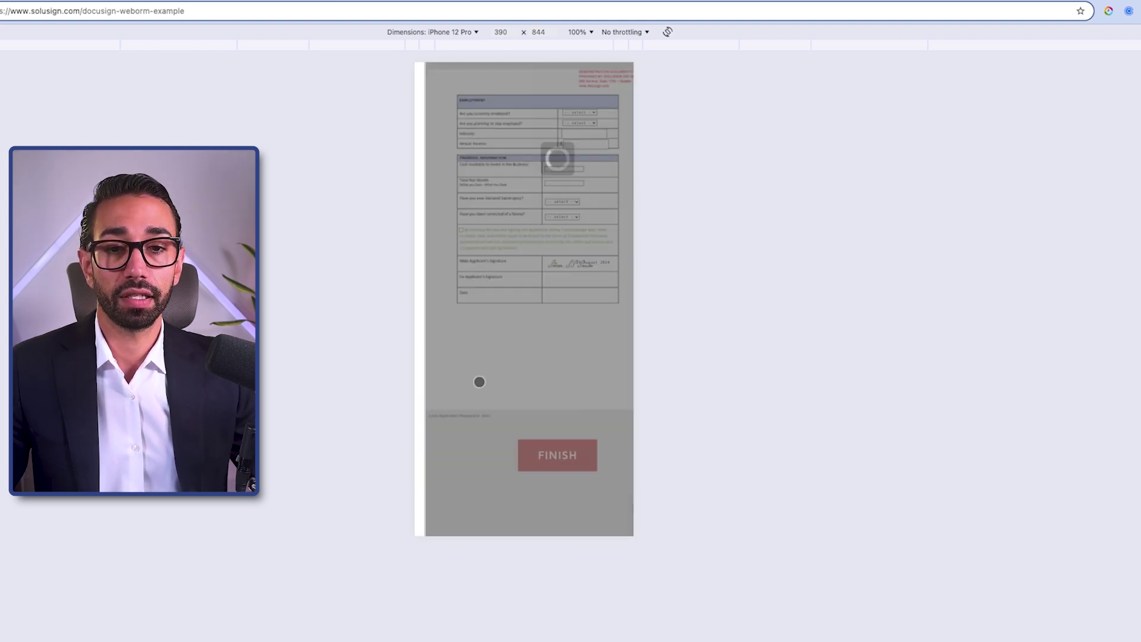
pyautogui.press('super+shift+m')
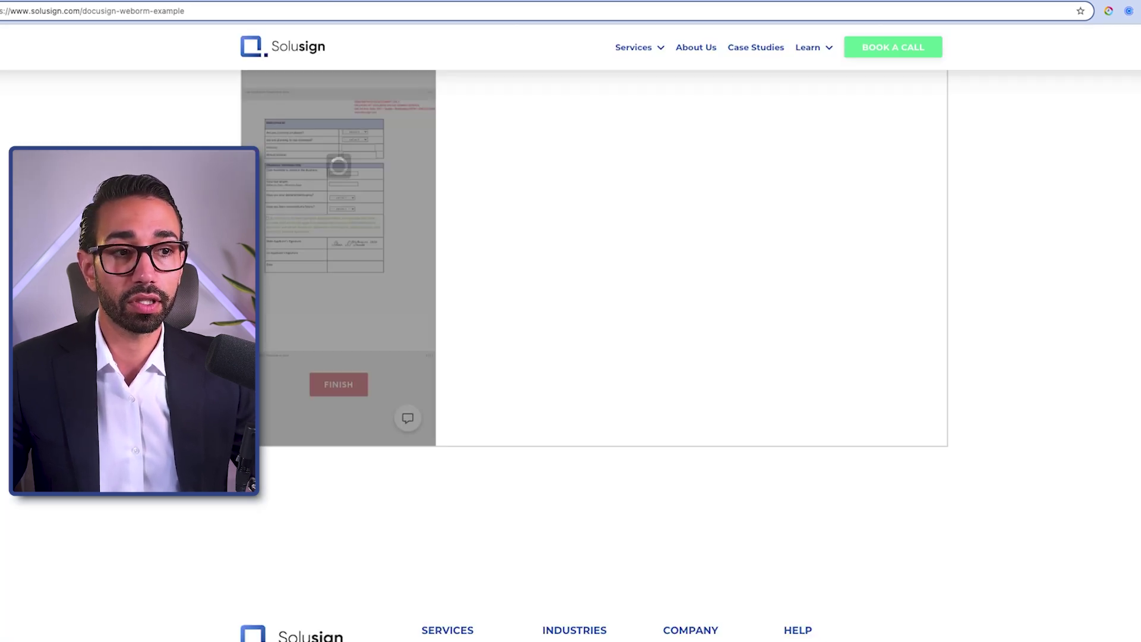
pyautogui.scroll(5, 1023, 233)
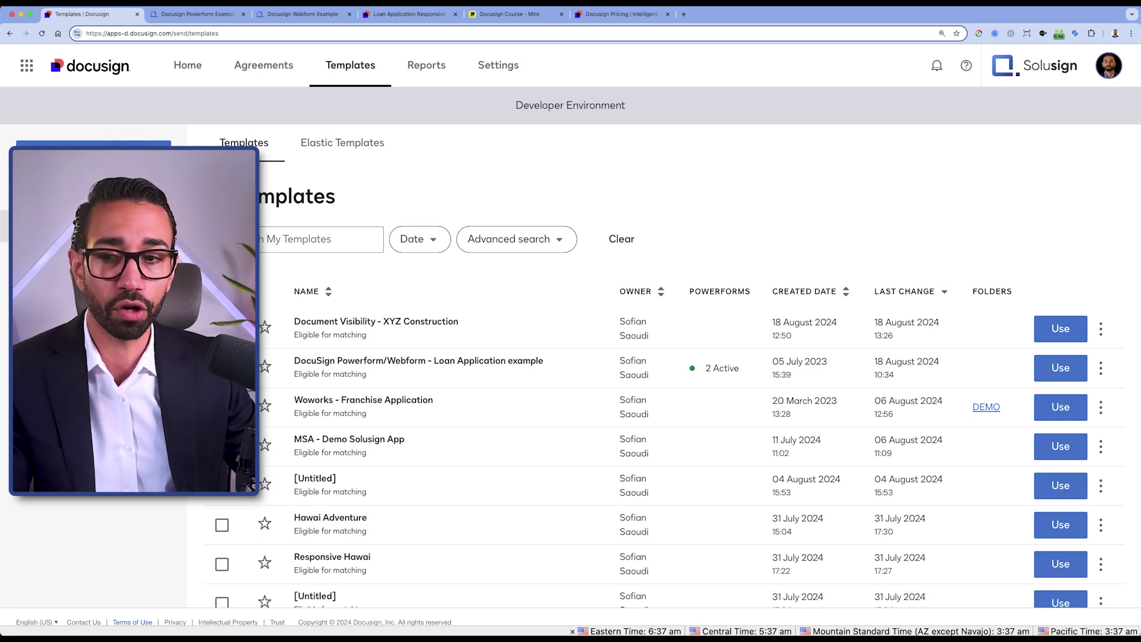
# Create a web form from the eSignature template 'DocuSign Powerform/Webform - Loan Application example'.
pyautogui.click(94, 153)
pyautogui.moveTo(107, 184)
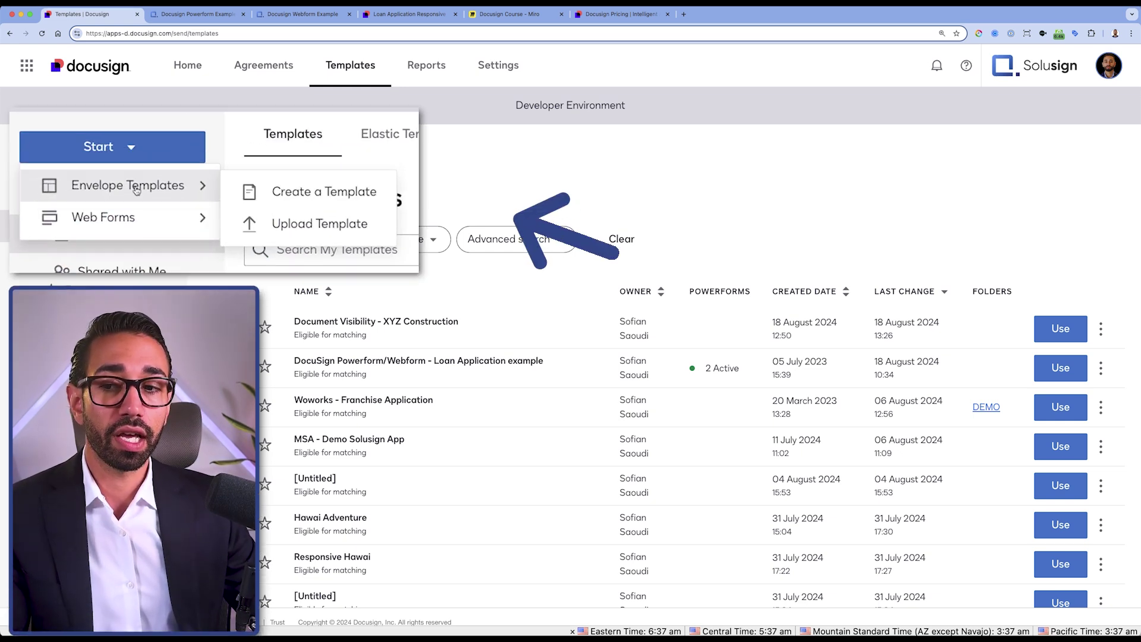
pyautogui.moveTo(113, 219)
pyautogui.click(312, 235)
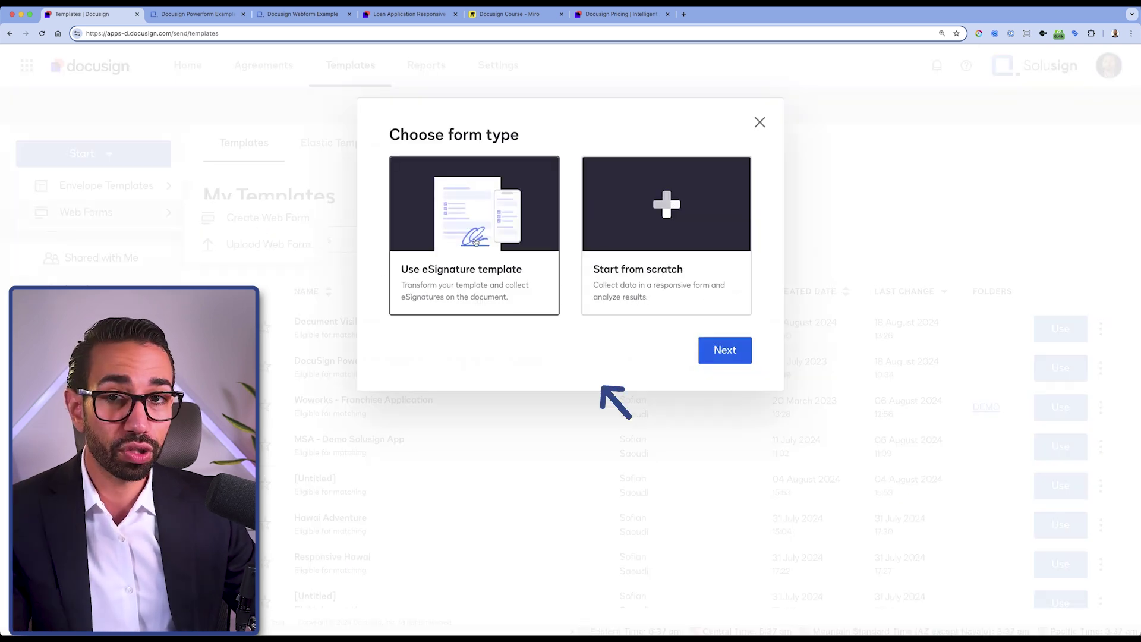
pyautogui.click(724, 350)
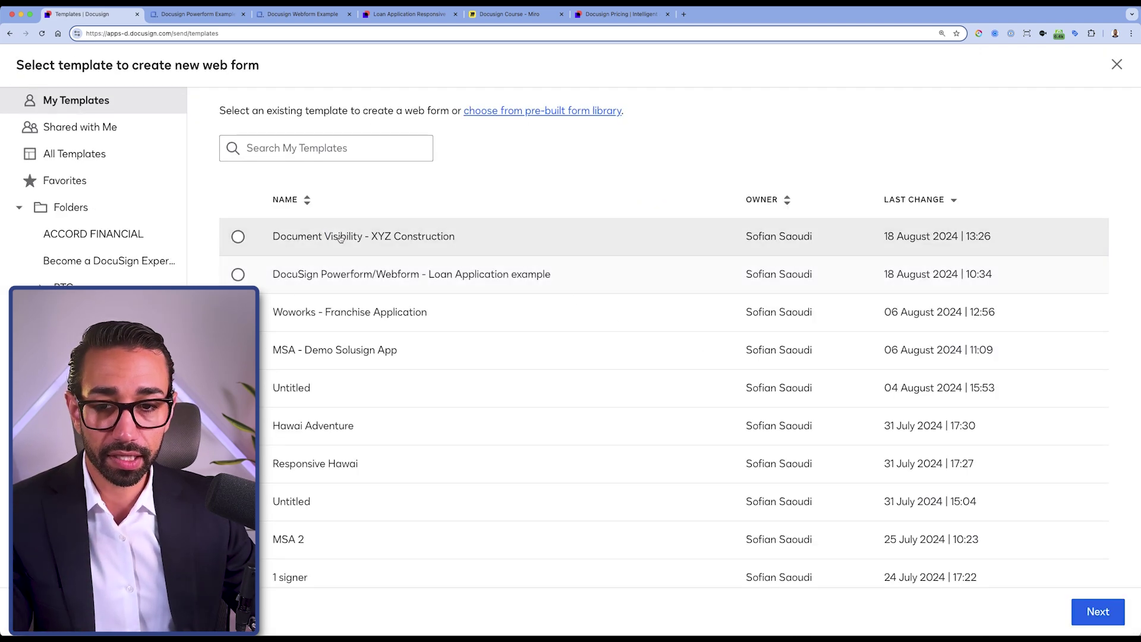
pyautogui.click(966, 236)
pyautogui.click(966, 274)
pyautogui.click(1097, 612)
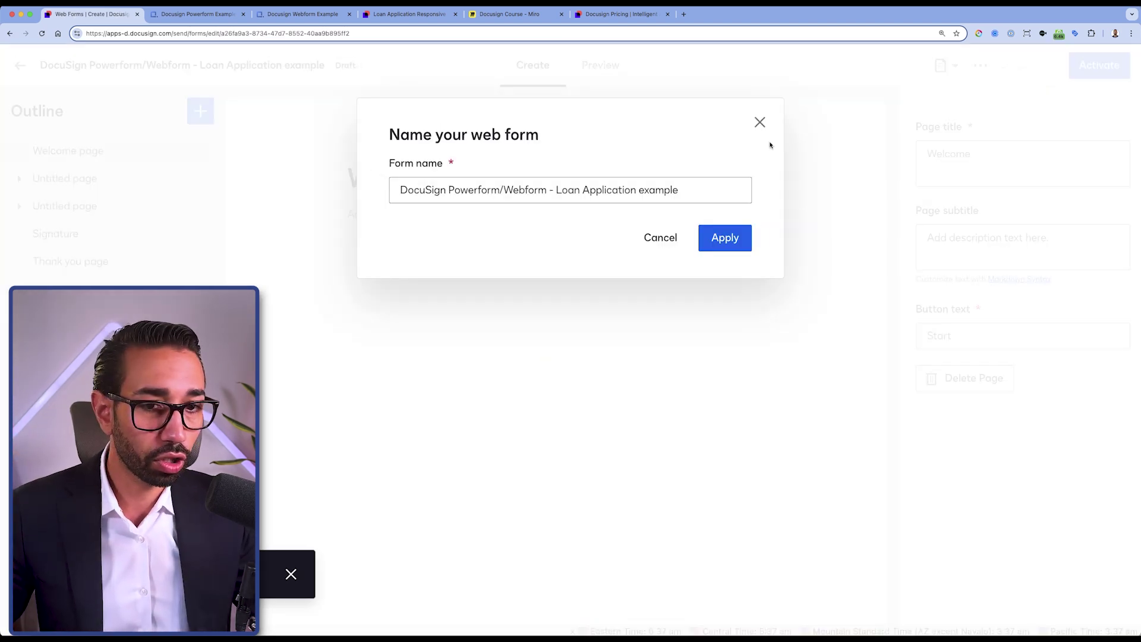
# Keep the default web form name and acknowledge the template-copy-created notice.
pyautogui.click(760, 122)
pyautogui.click(797, 379)
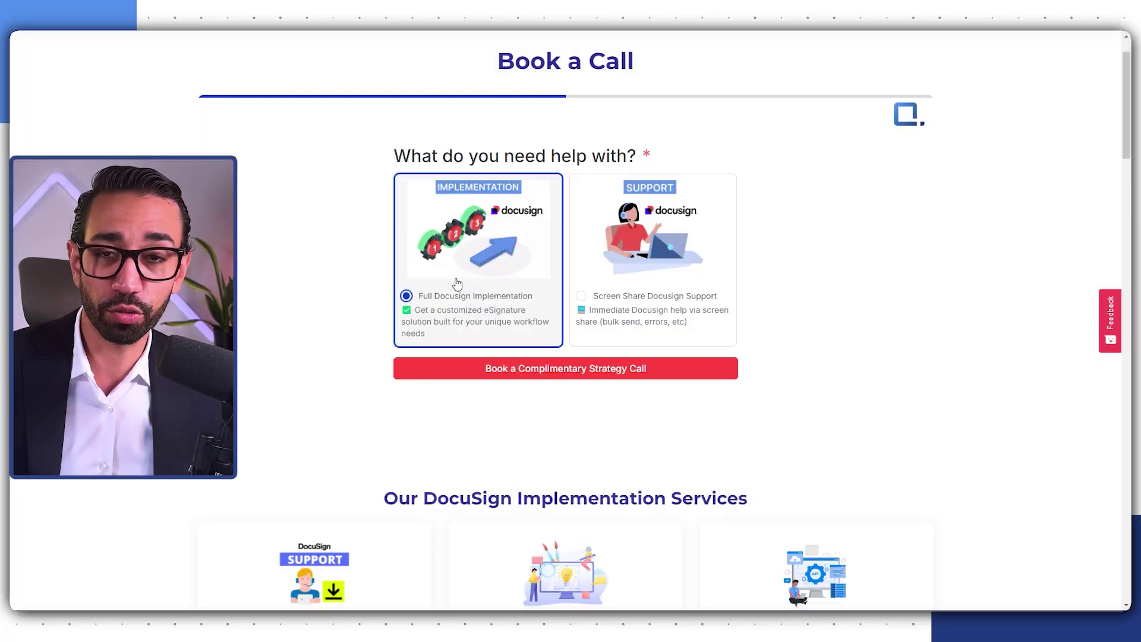
# Go to Solusign's Book a FREE Call page for DocuSign Implementation Services.
pyautogui.click(576, 375)
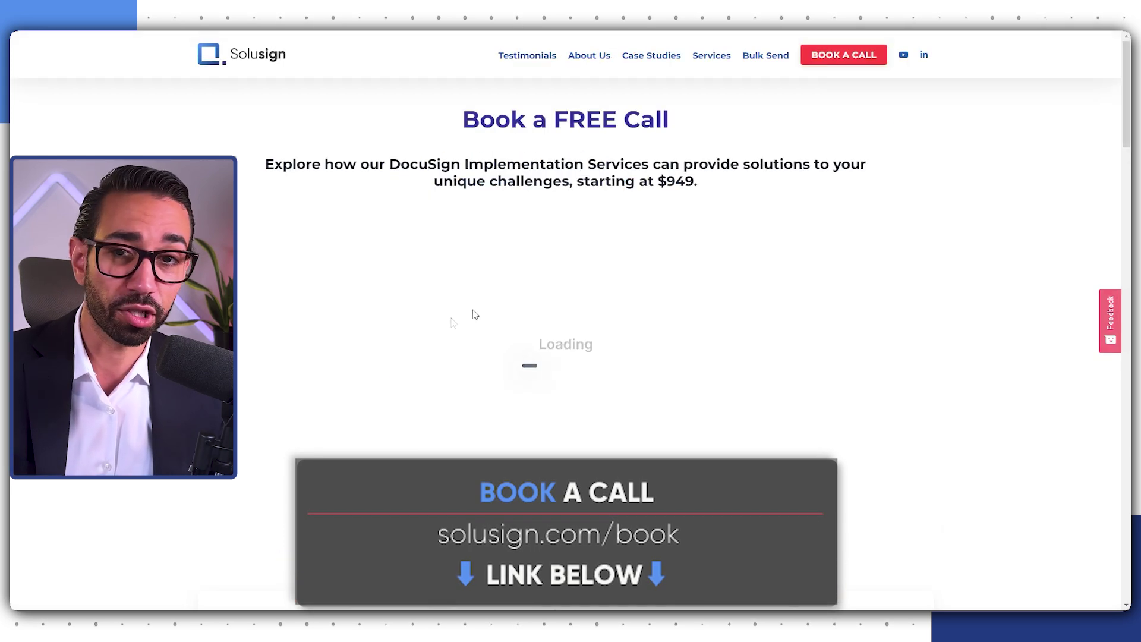